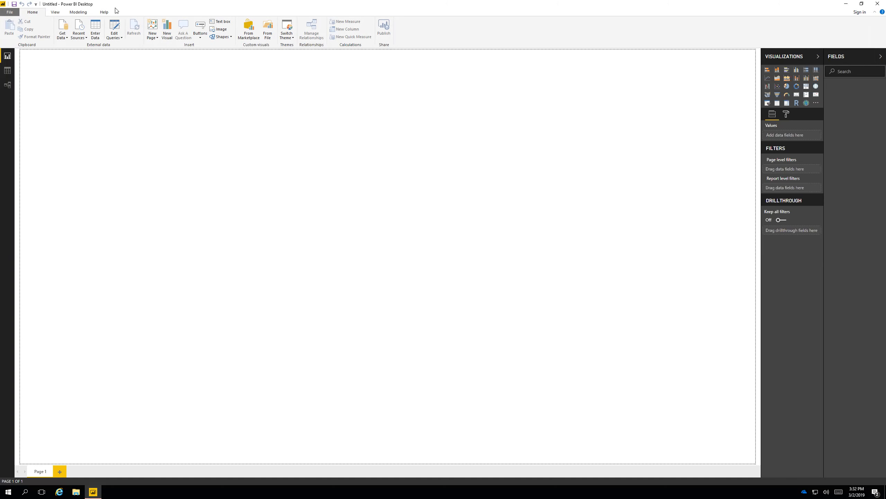
Import the Ap_Trans table from the Excel workbook ap_trans.xlsx and load it into the report.
click(62, 26)
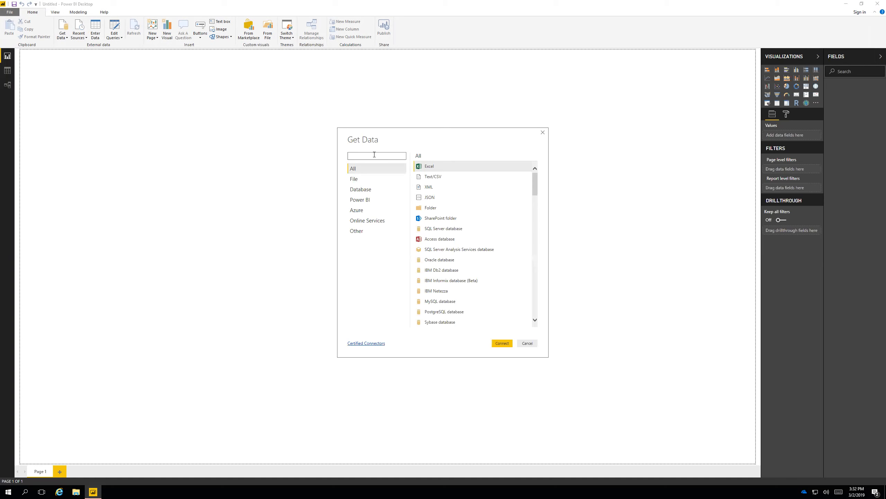
click(502, 343)
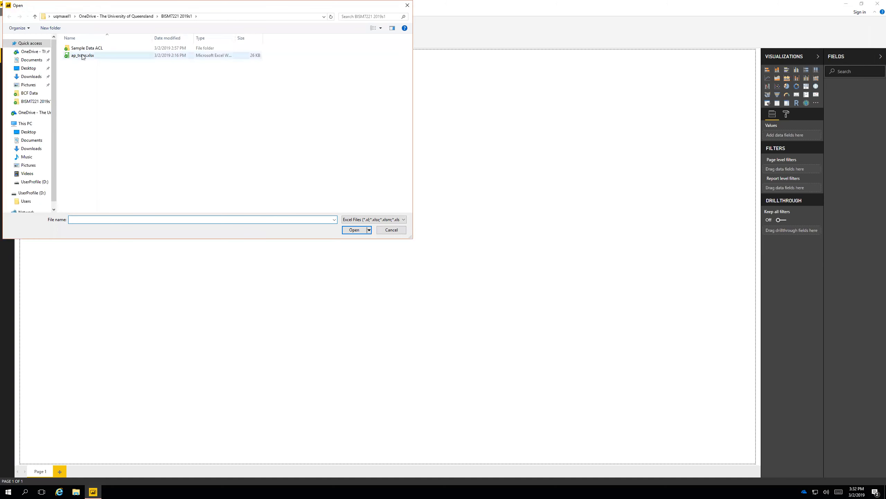
click(89, 56)
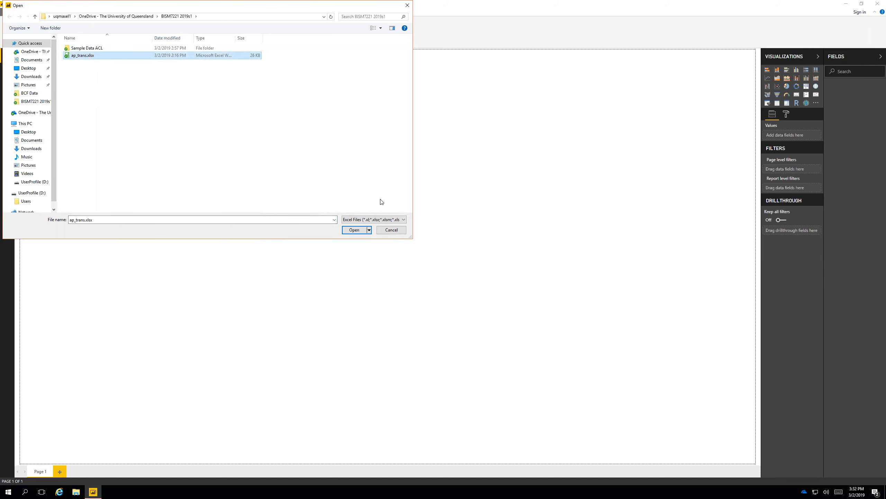
click(362, 230)
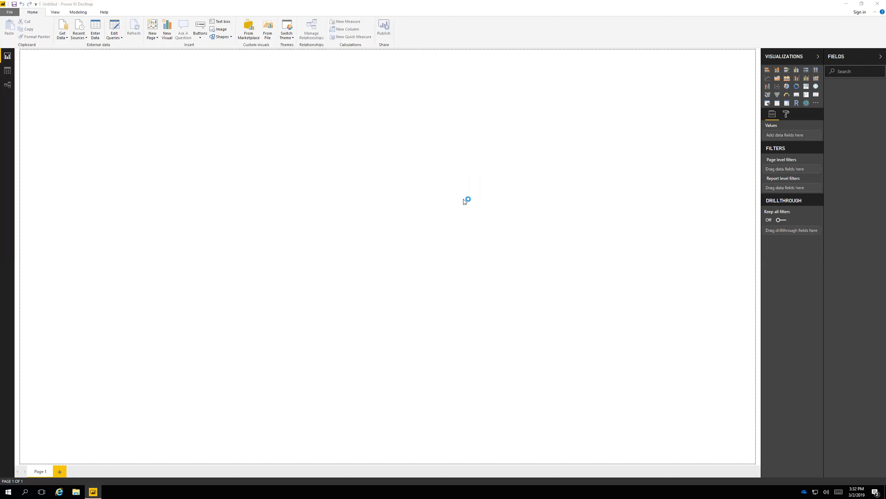
click(313, 179)
click(527, 355)
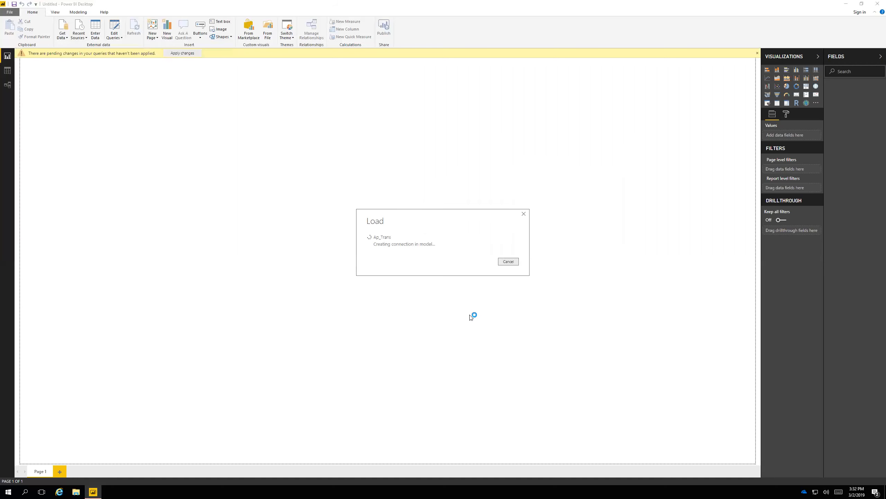
Locate the source file ap_trans.xlsx in the BISM7221 2019s1 folder in File Explorer, then return to the Power BI report.
click(80, 492)
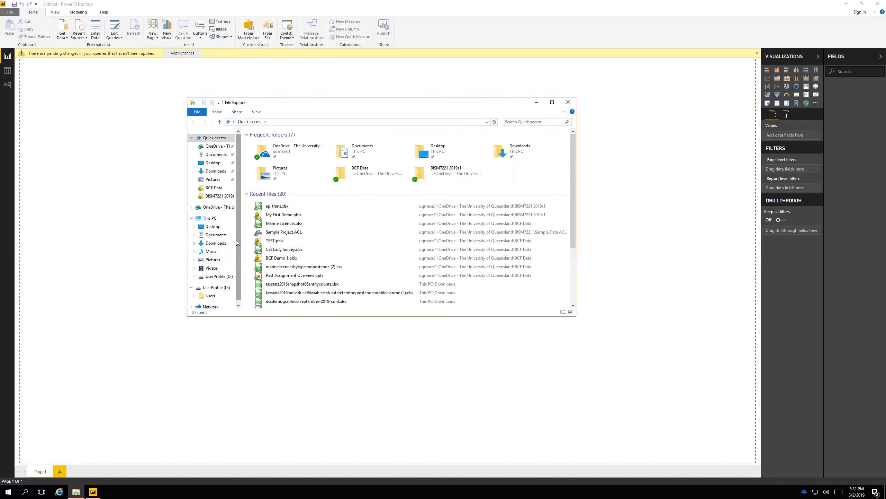
click(214, 195)
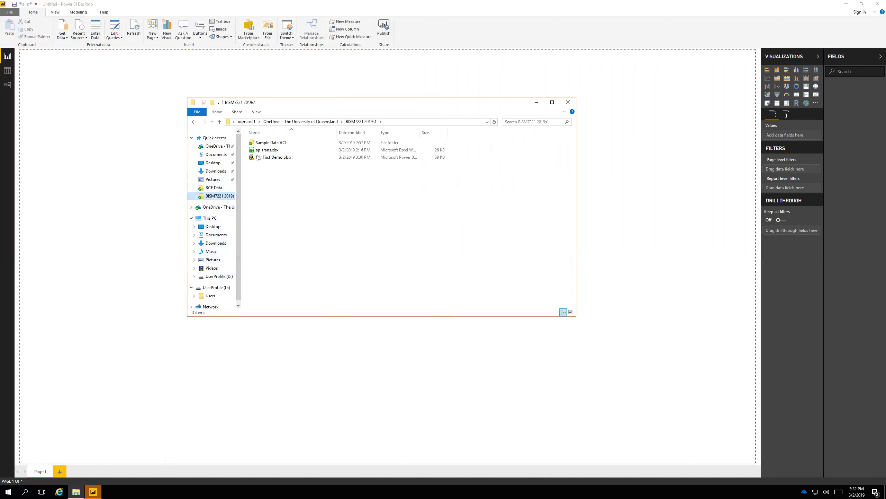
click(402, 150)
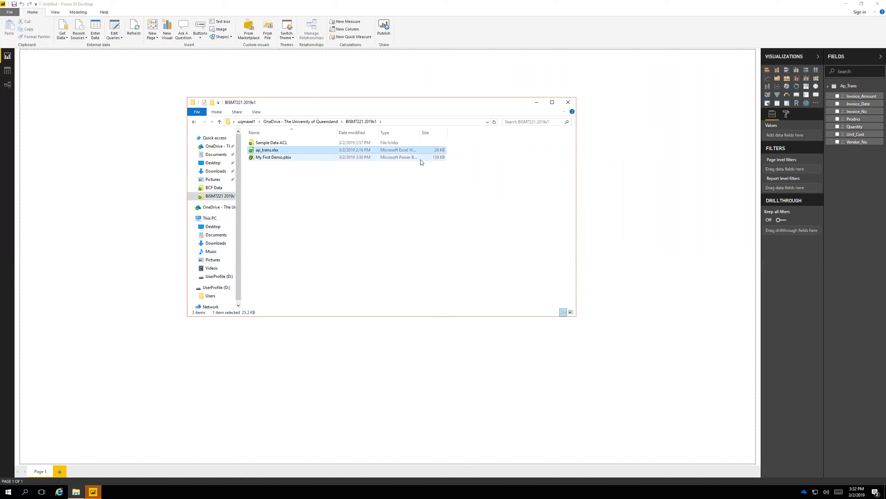
click(136, 170)
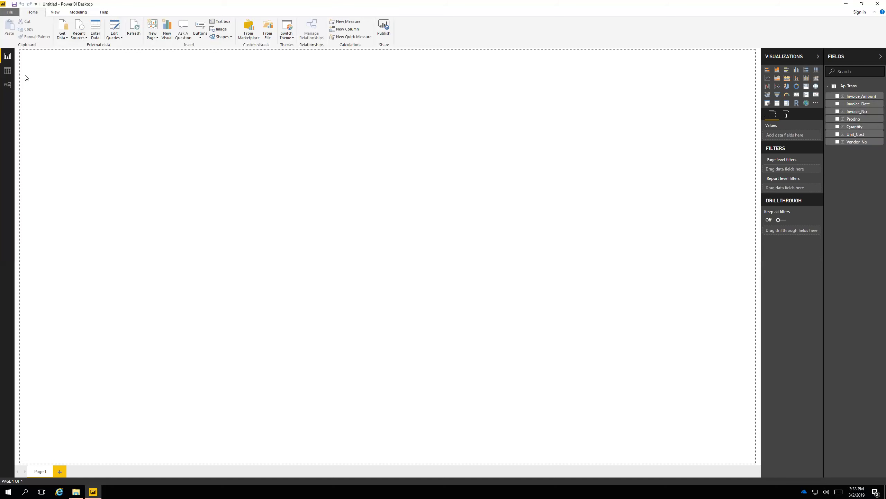
Display the Ap_Trans table's rows in Data view and examine its Quantity column.
click(7, 70)
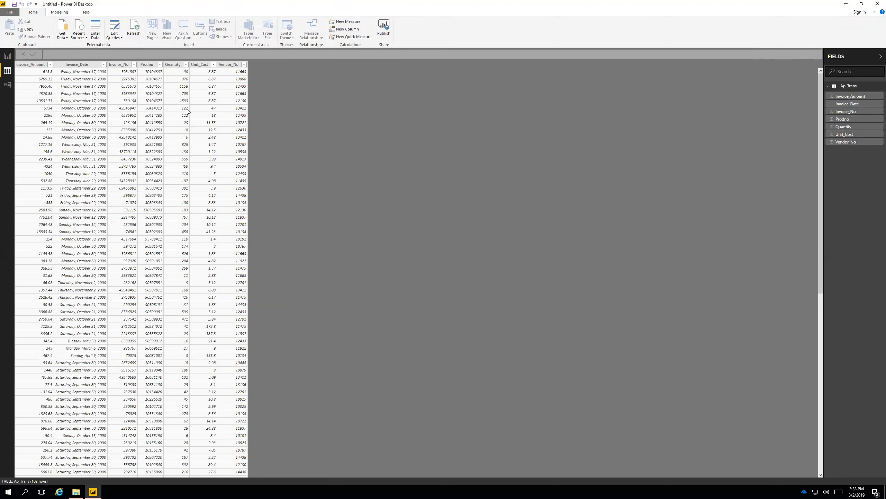
click(186, 132)
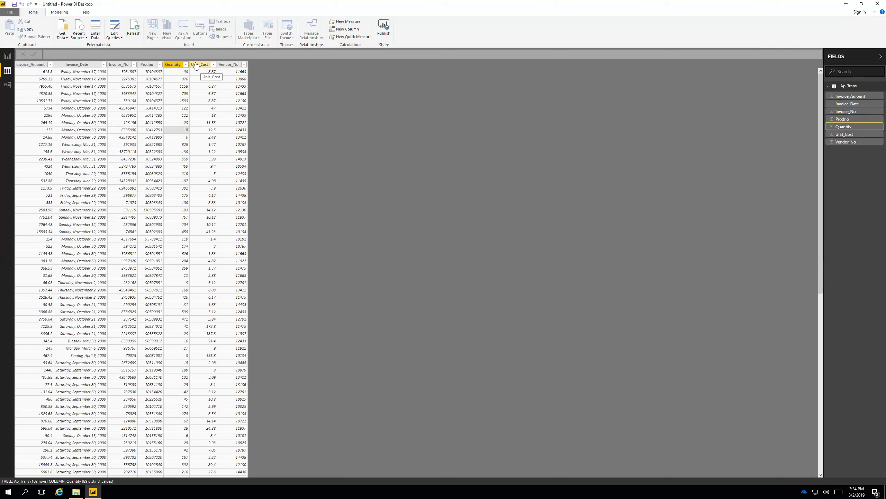
right_click(224, 64)
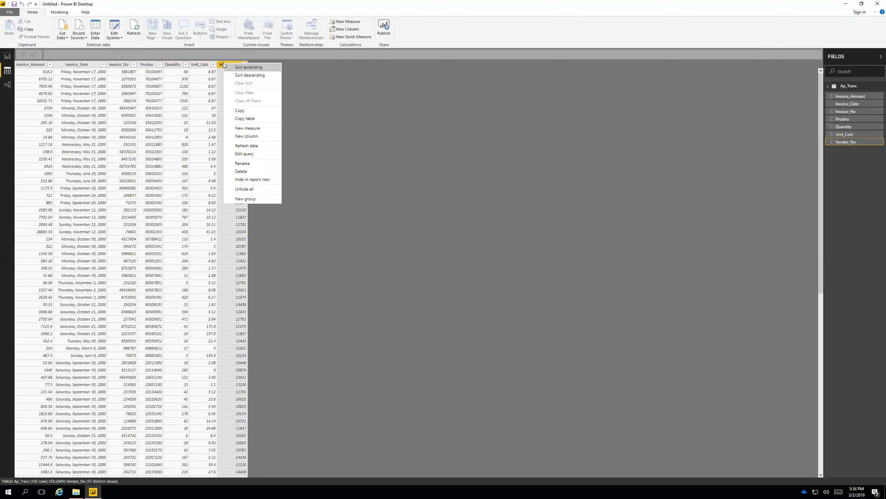
click(247, 136)
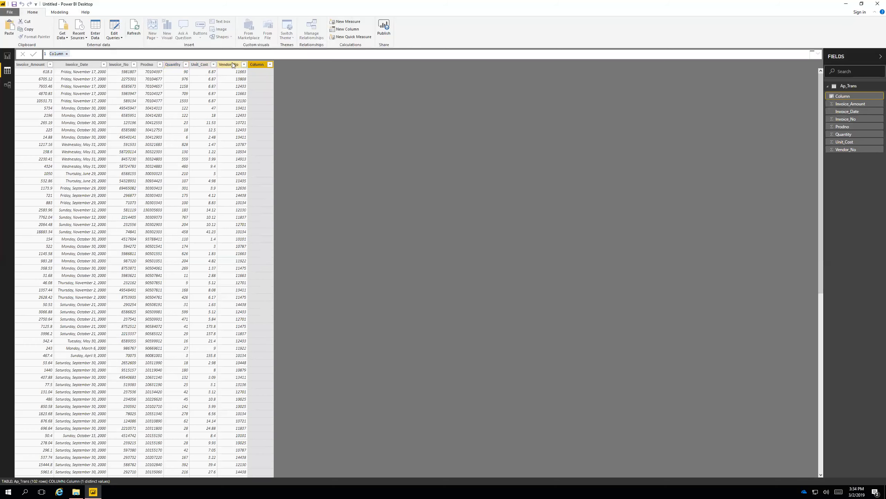
key(Escape)
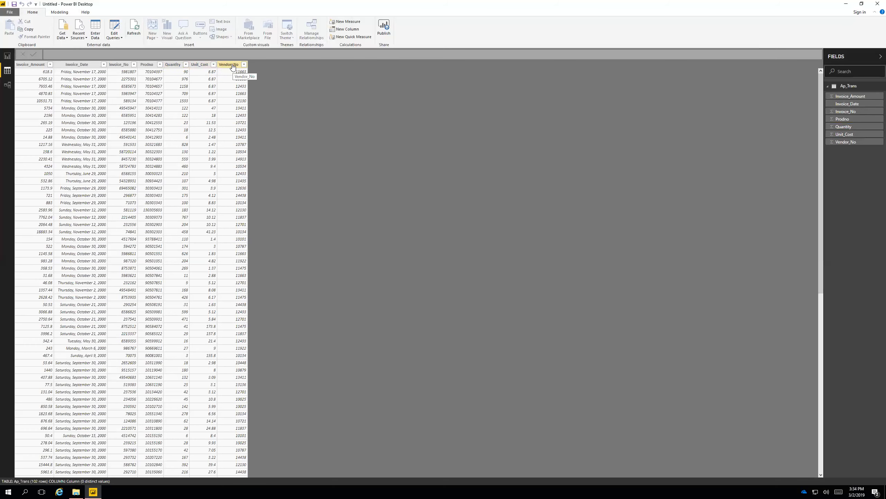
click(213, 64)
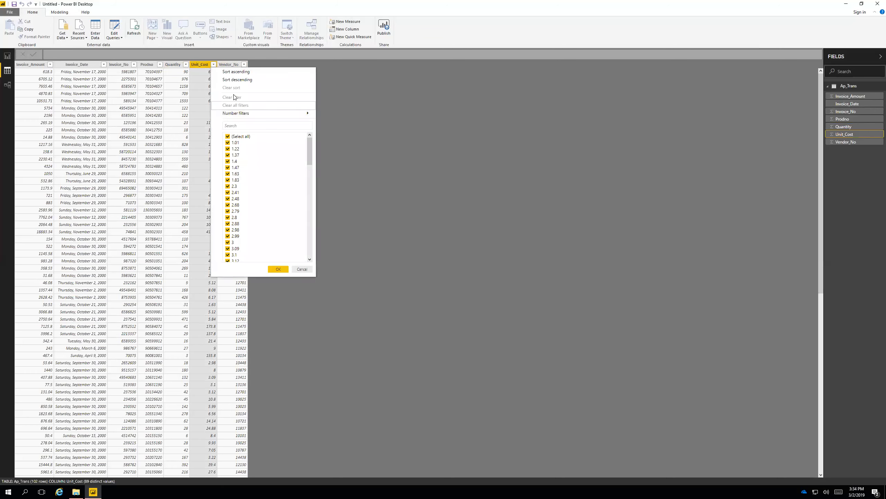
click(333, 240)
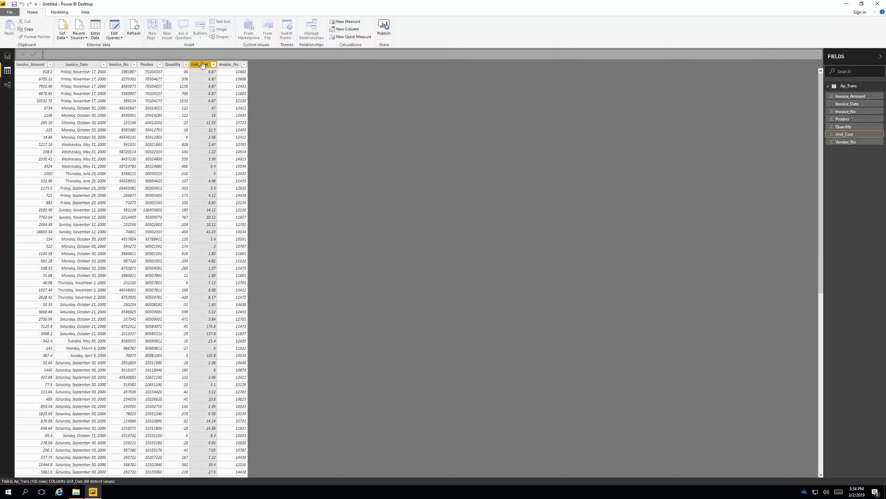
right_click(202, 64)
click(227, 136)
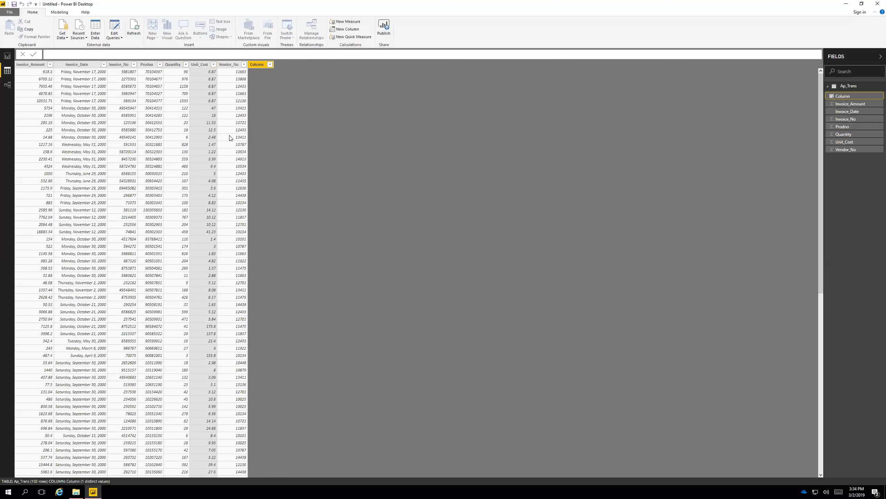
click(258, 66)
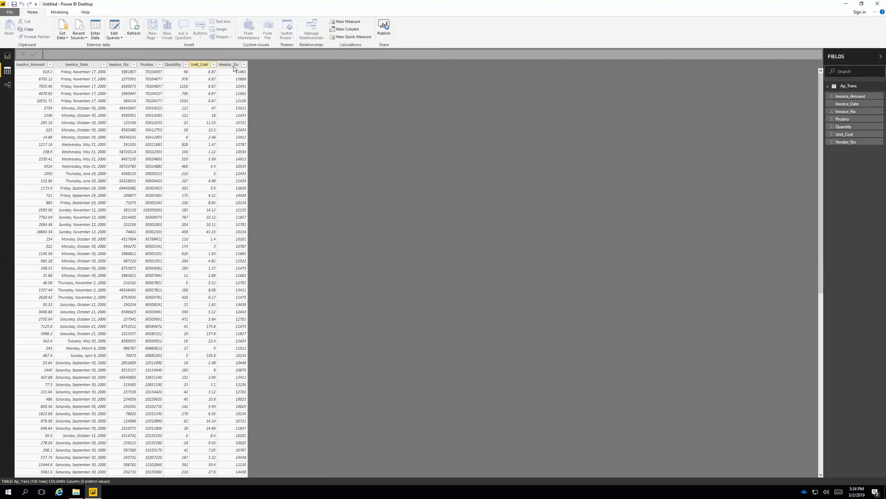
Add a calculated column to Ap_Trans with the formula TotalPrice = Ap_Trans[Quantity]*Ap_Trans[Unit_Cost].
right_click(237, 67)
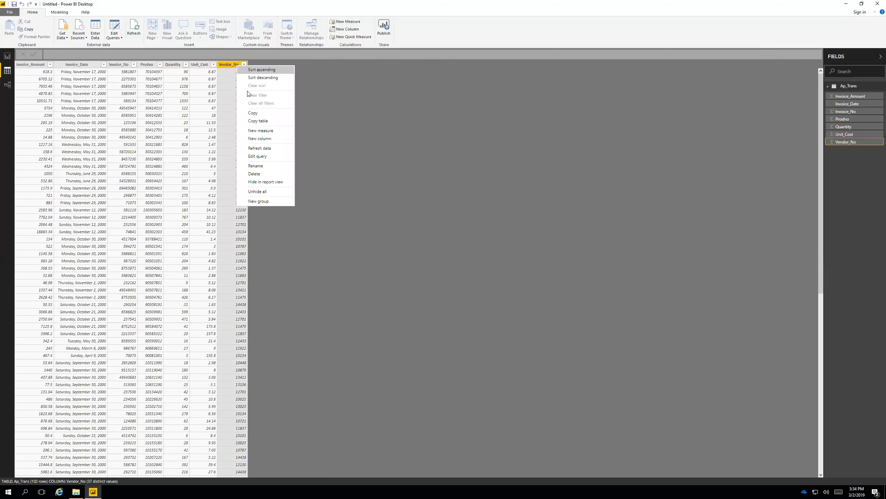
click(253, 134)
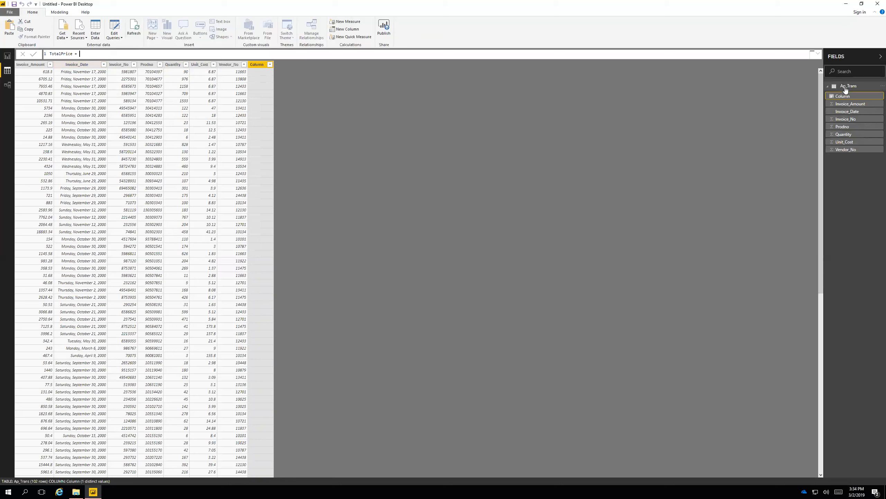
text(ap)
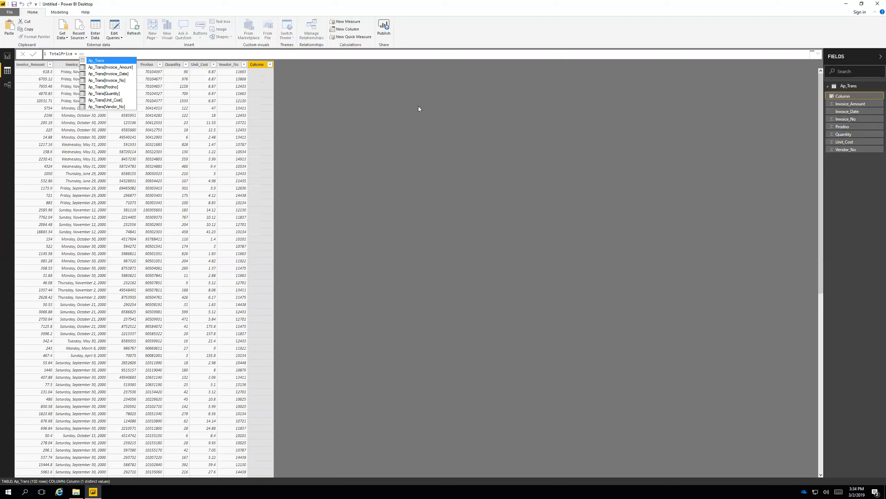
click(119, 94)
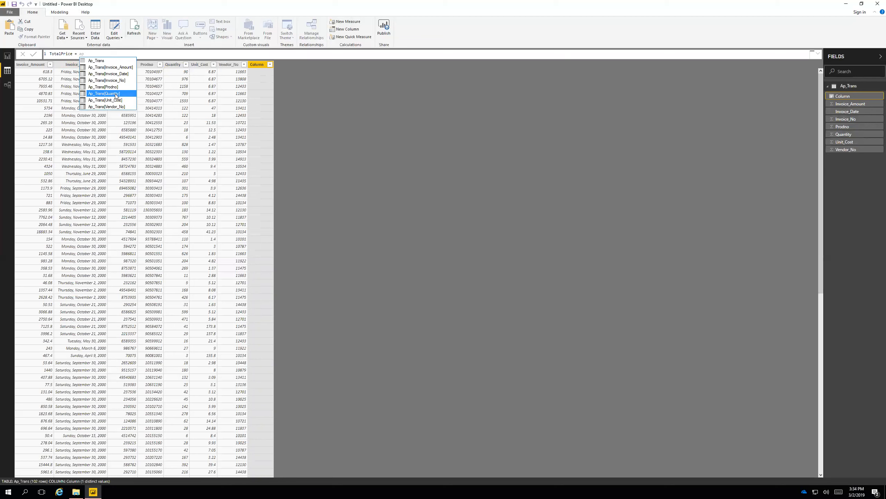
click(118, 94)
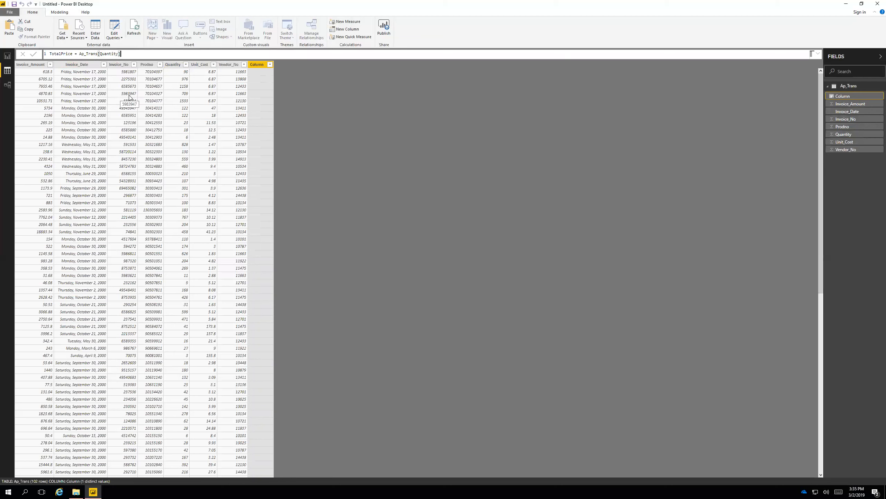
text(*)
text(ap_trans)
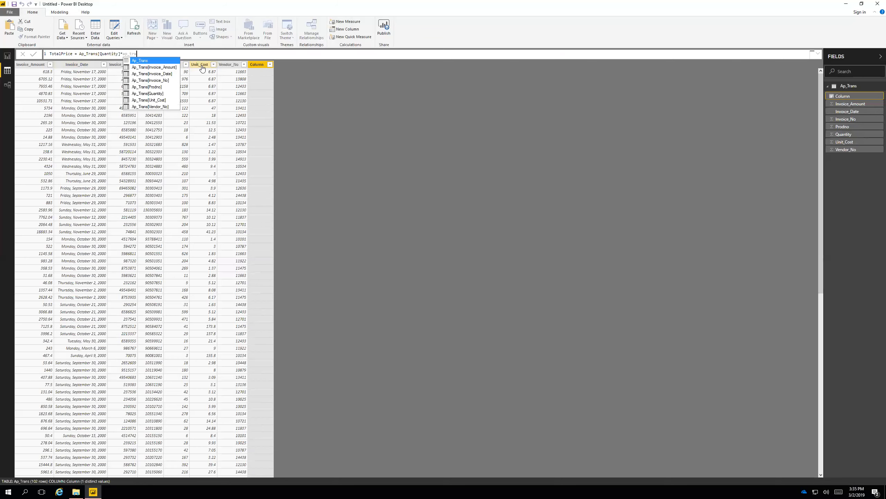
click(160, 101)
click(160, 101)
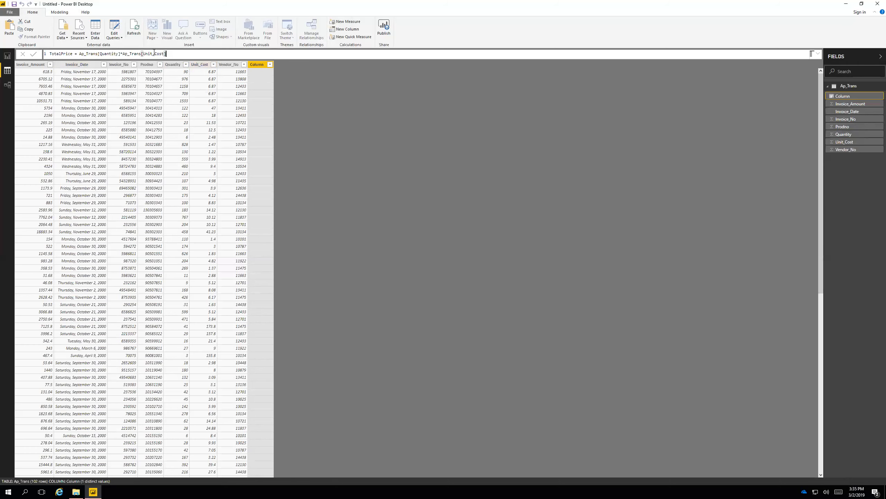
key(Return)
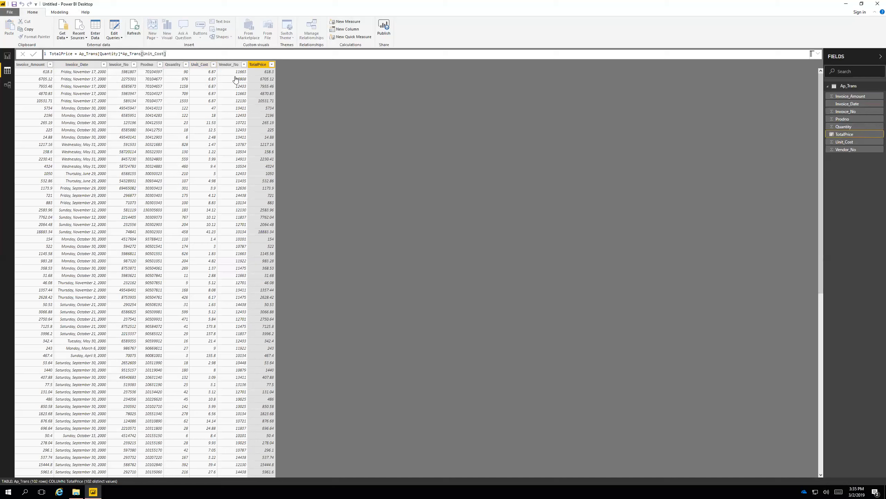
Add another calculated column to Ap_Trans with the formula Month = Month("1 january 2008").
right_click(257, 66)
click(283, 137)
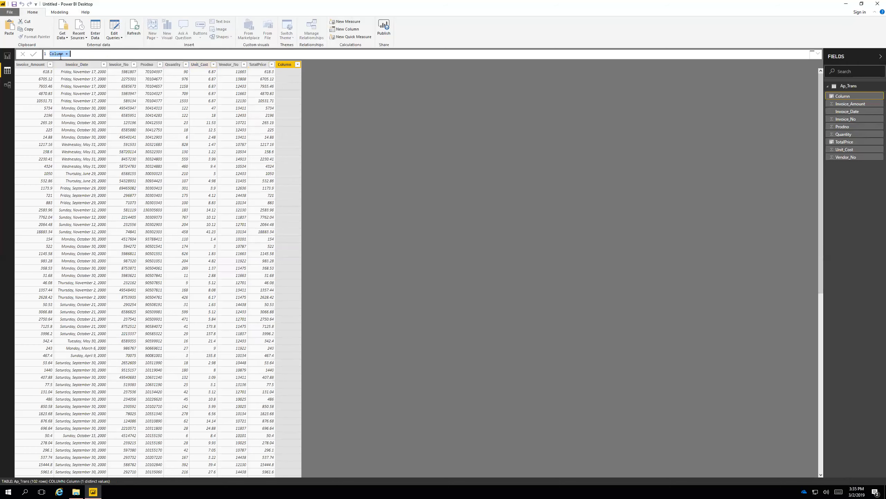
text(Month =)
text(Month)
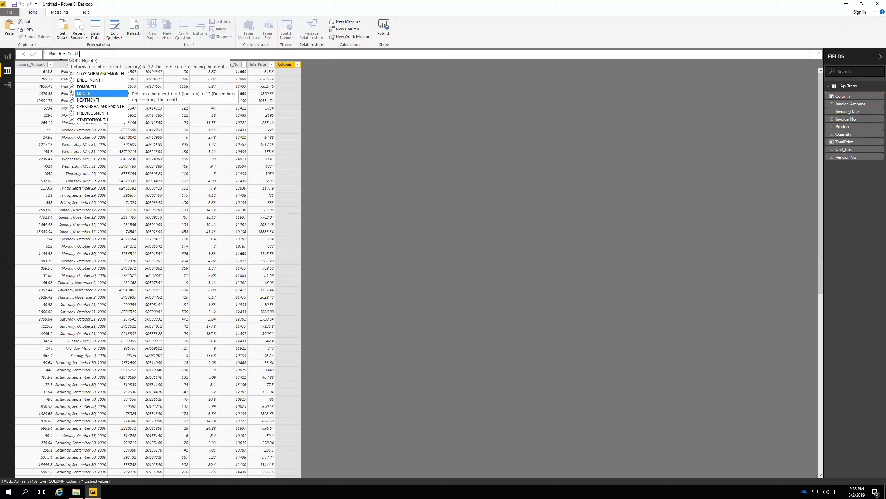
text(()
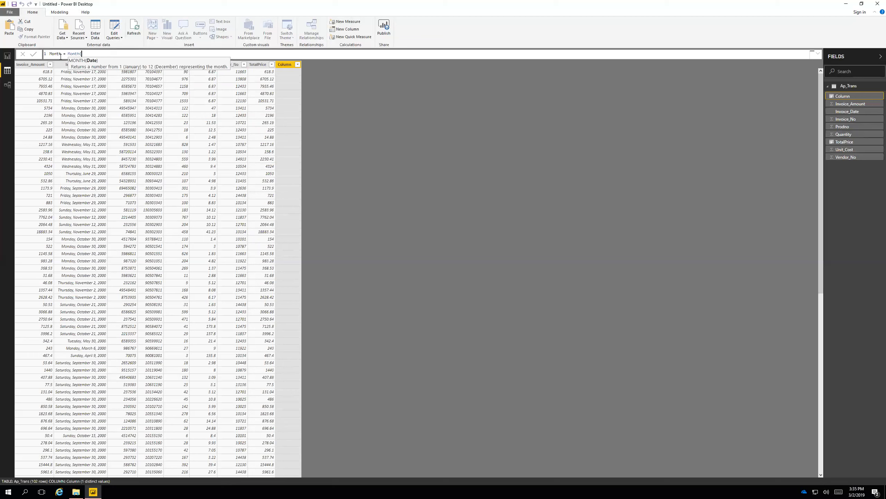
text("1 january 2008"))
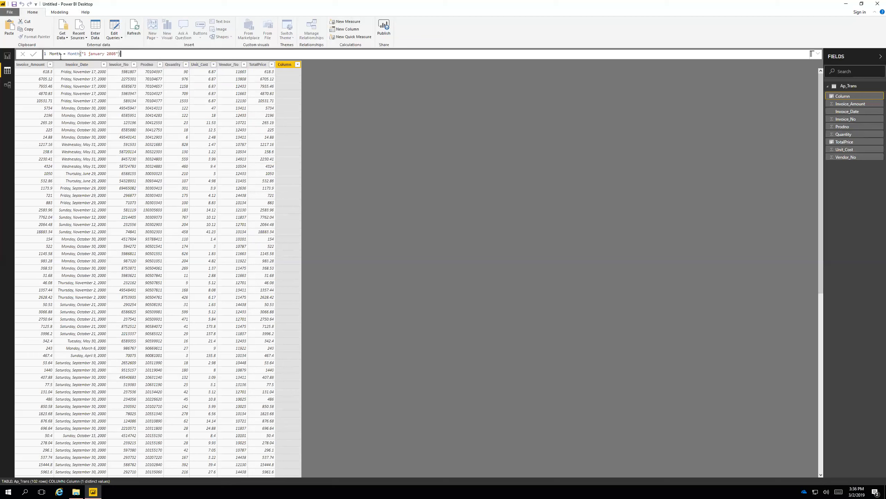
key(Return)
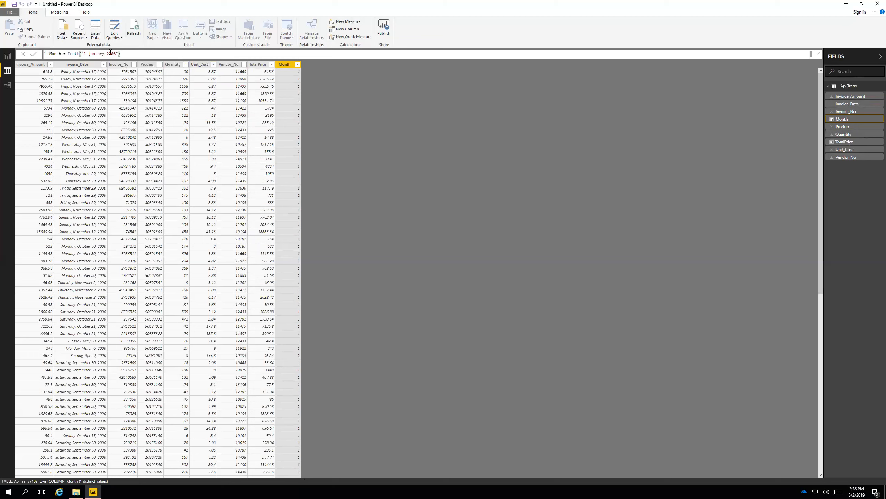
Append + RAND() to the Month column's formula and apply it.
click(132, 53)
text(+ ran)
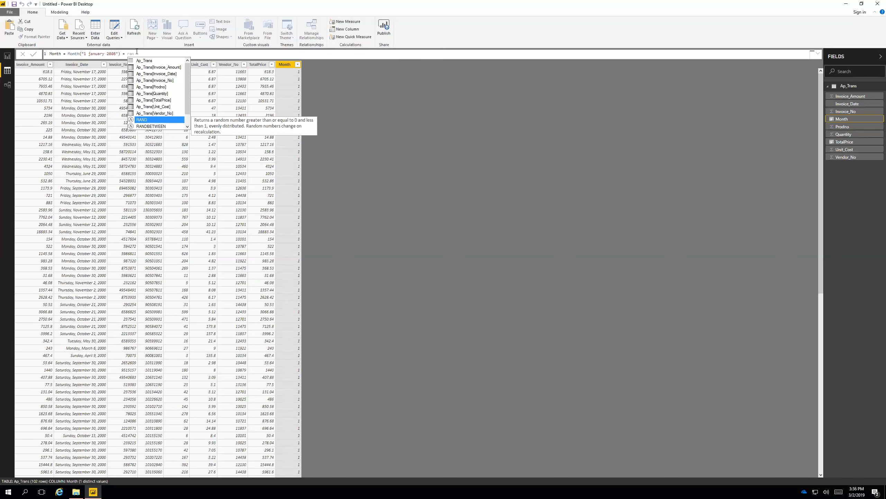
text(())
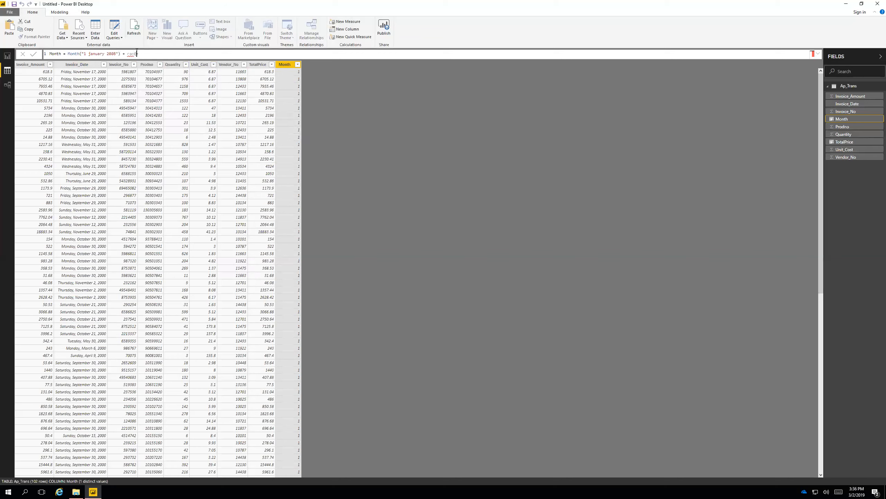
key(BackSpace)
key(BackSpace)
text(RAND())
Replace the Month column's formula with Month = Month(Ap_Trans[Invoice_Date]) and sort the table by Month in ascending order.
click(153, 53)
key(BackSpace)
key(BackSpace)
key(BackSpace)
key(BackSpace)
key(BackSpace)
key(BackSpace)
key(BackSpace)
key(BackSpace)
key(BackSpace)
key(BackSpace)
key(BackSpace)
key(BackSpace)
key(BackSpace)
key(BackSpace)
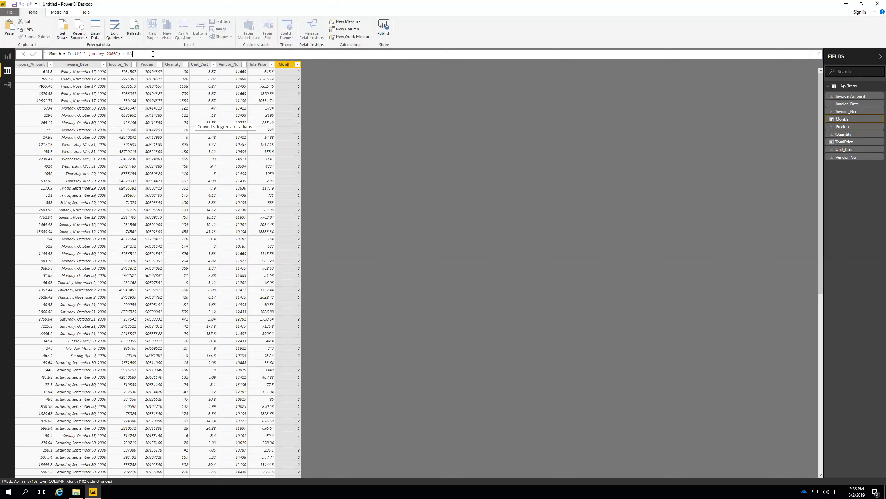
key(BackSpace)
key(BackSpace)
key(BackSpace)
key(BackSpace)
key(BackSpace)
key(BackSpace)
key(BackSpace)
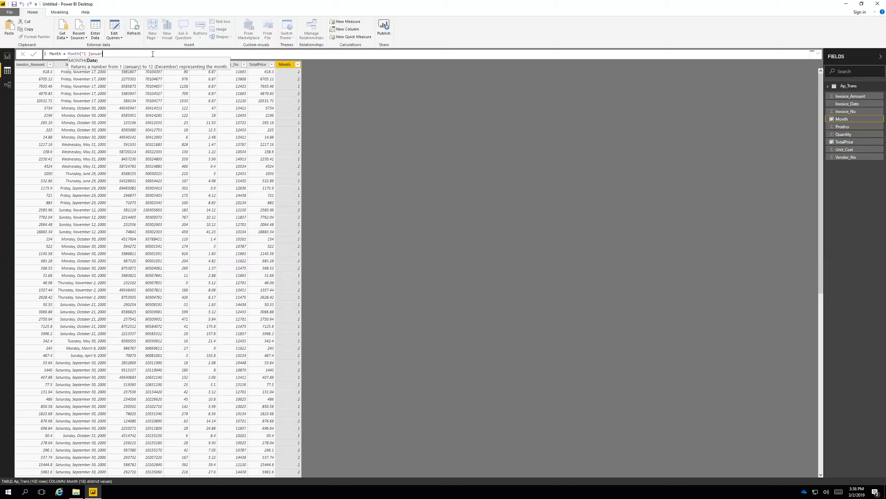
key(BackSpace)
key(BackSpace)
key(BackSpace)
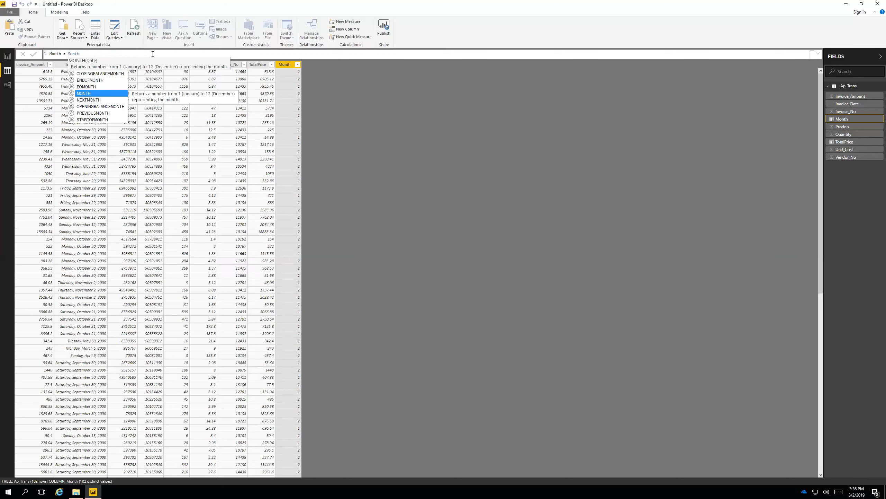
text((ap)
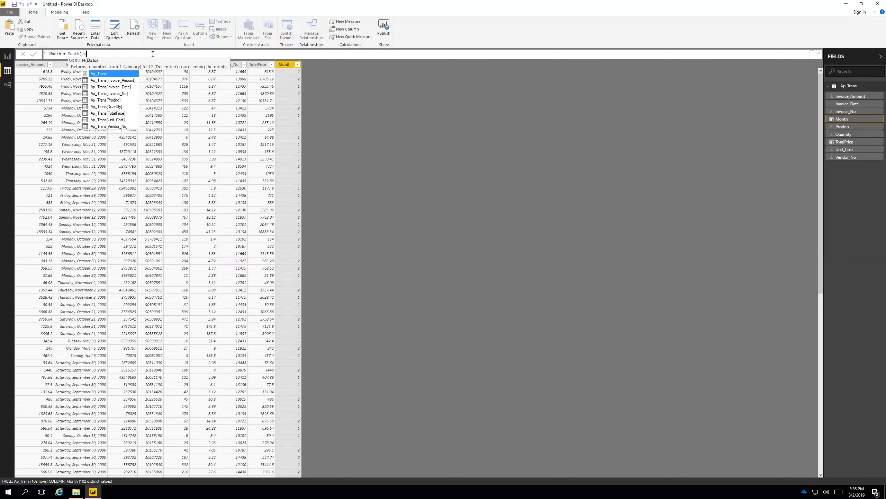
text(_trans)
click(112, 88)
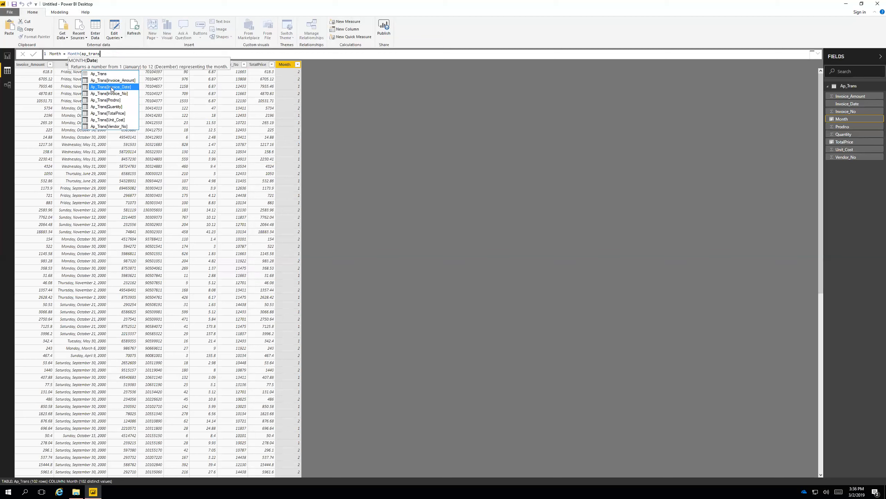
double_click(112, 87)
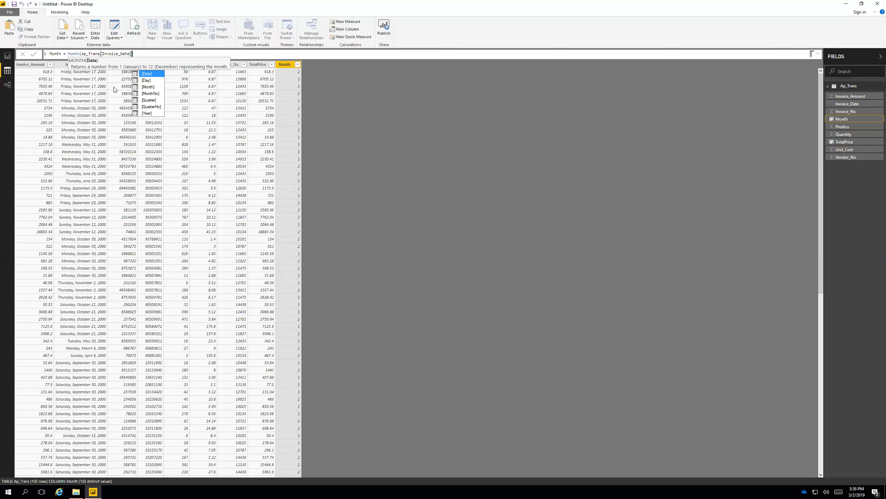
text())
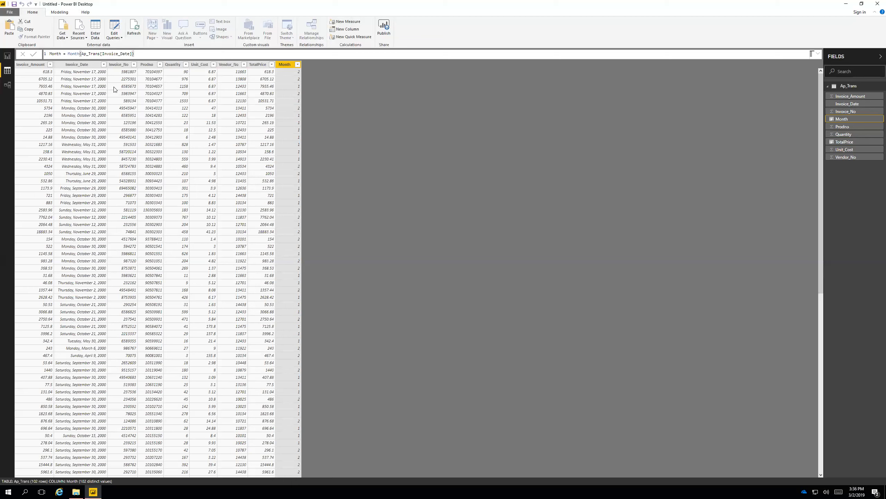
key(Return)
click(298, 65)
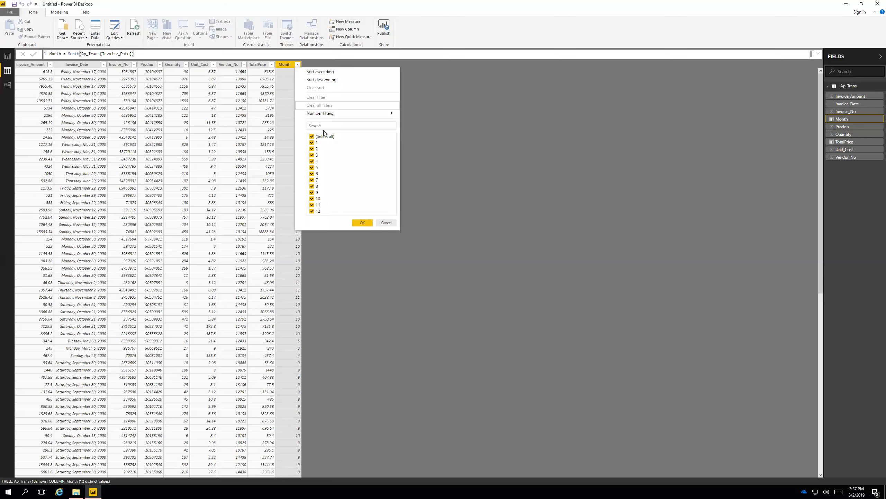
click(324, 73)
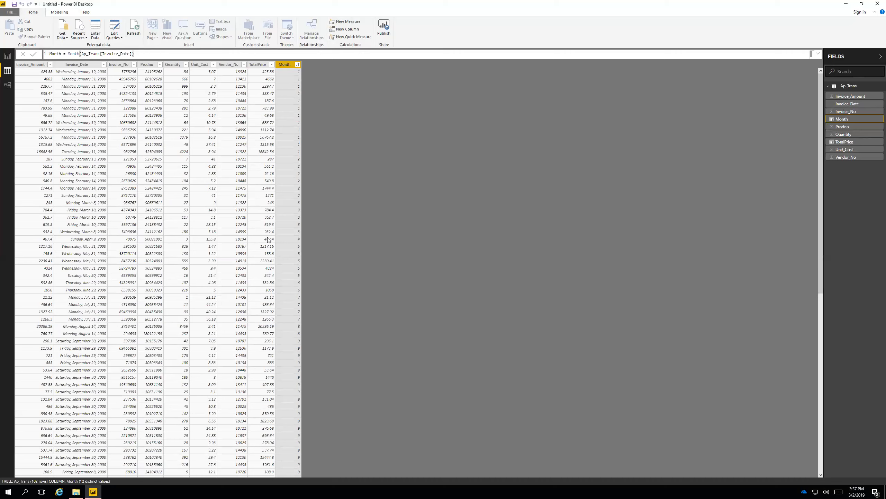
Add a pie chart to the report page and enlarge it to roughly twice its default width.
click(7, 56)
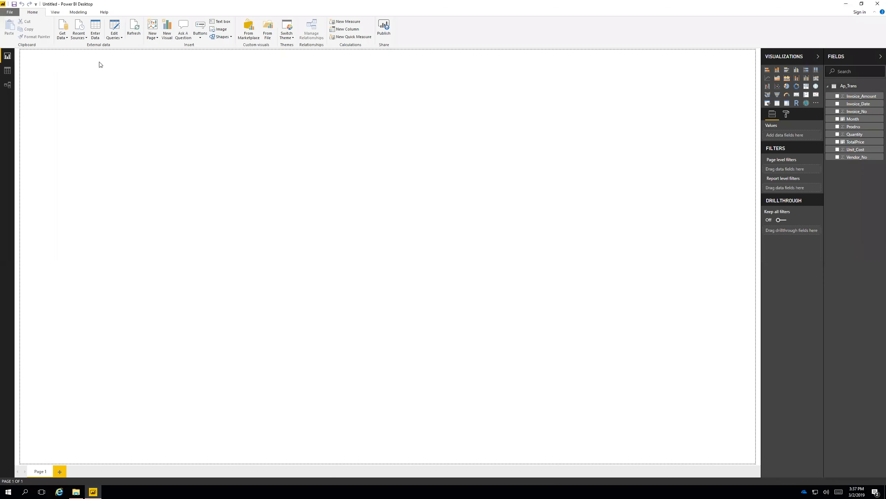
click(787, 86)
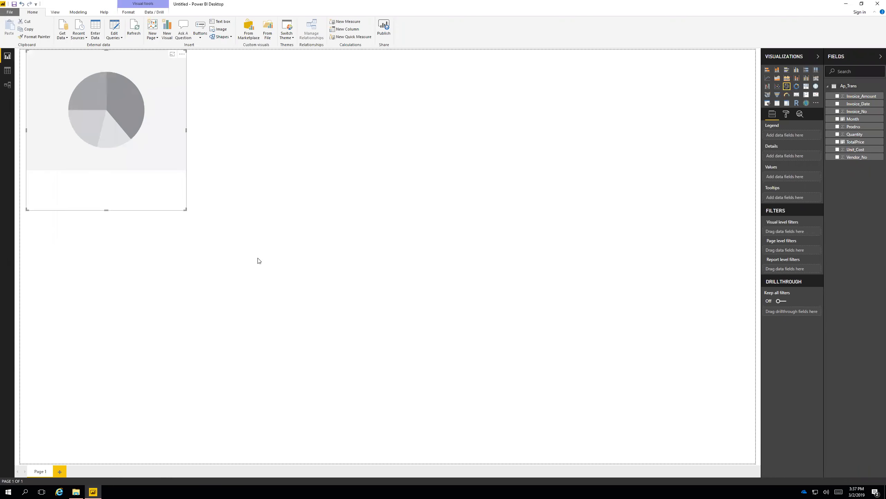
drag(259, 261, 349, 297)
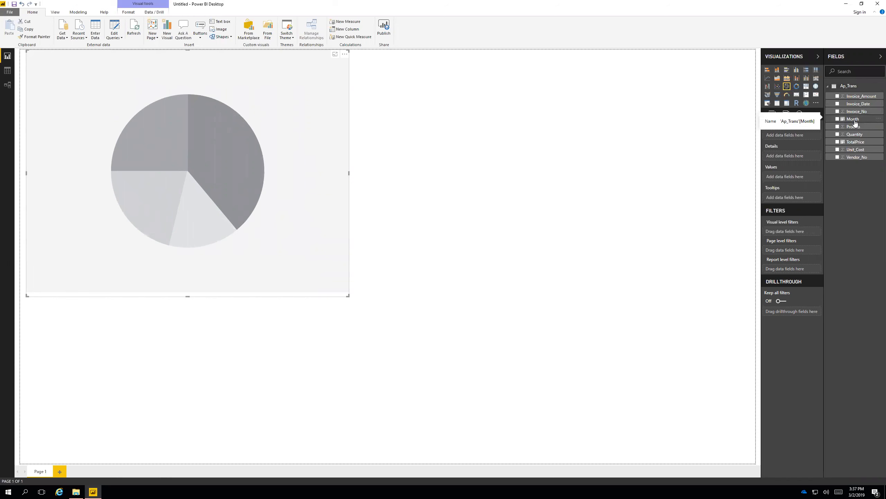
Assign Month as the pie chart's legend and Invoice_Amount as its values, and inspect the slices for months 1 and 11.
drag(854, 122, 796, 135)
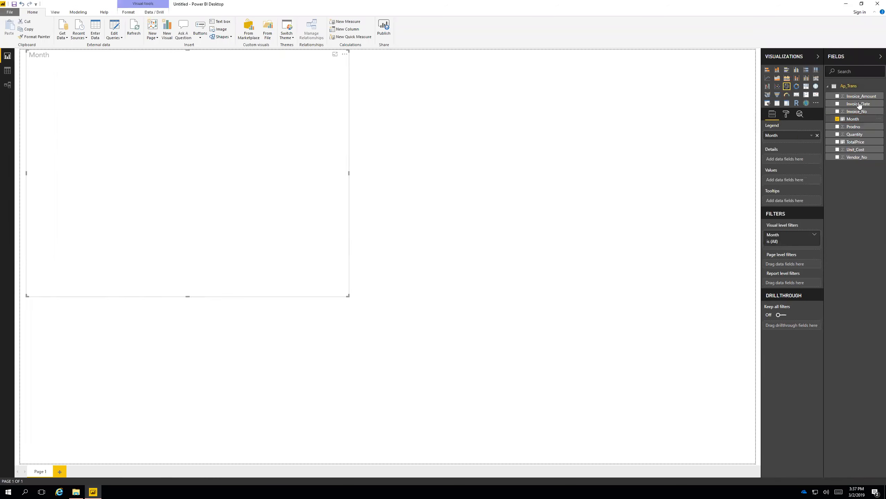
drag(857, 99, 787, 183)
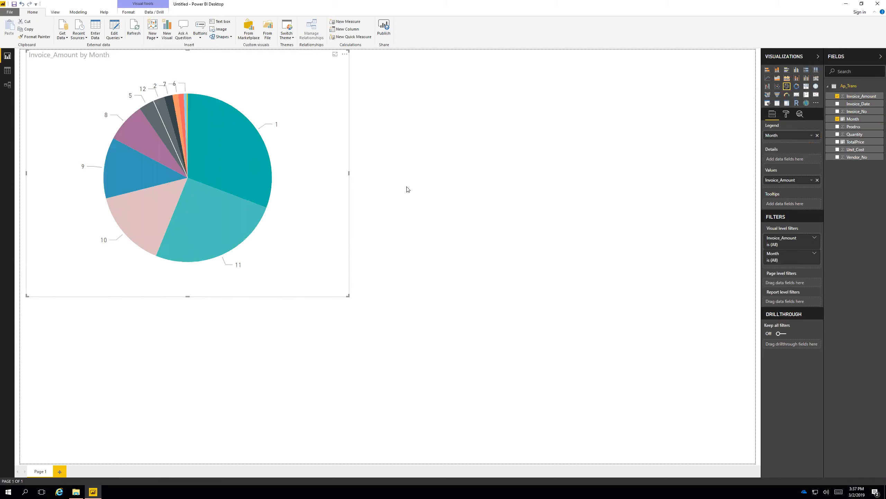
mouse_move(231, 161)
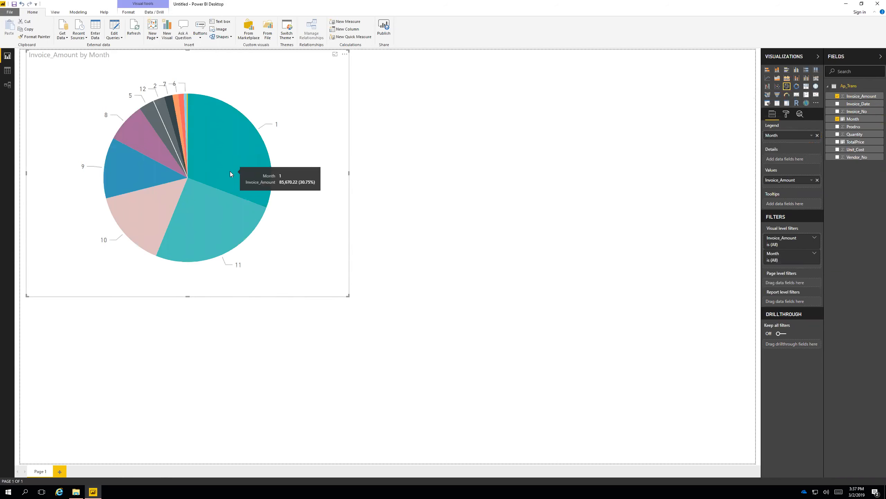
mouse_move(198, 234)
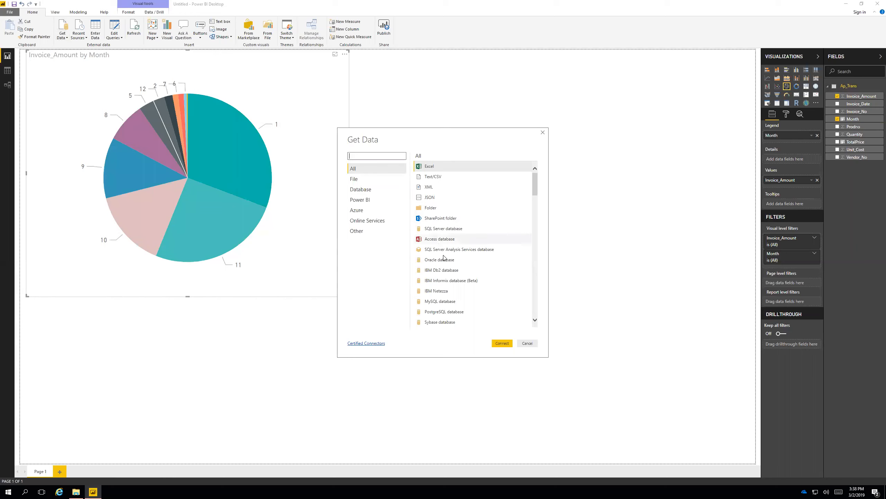
Load the APT-PivotTable sheet from the Excel file ap_trans.xlsx and display its rows in Data view.
click(502, 343)
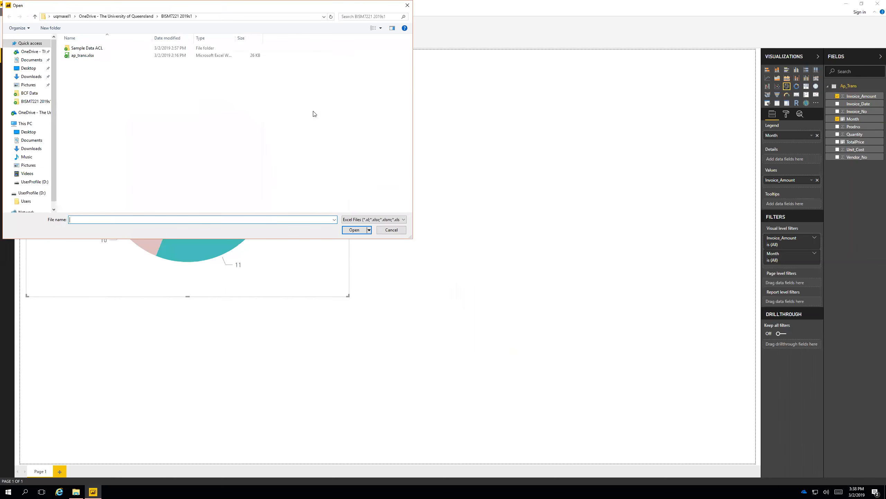
click(91, 56)
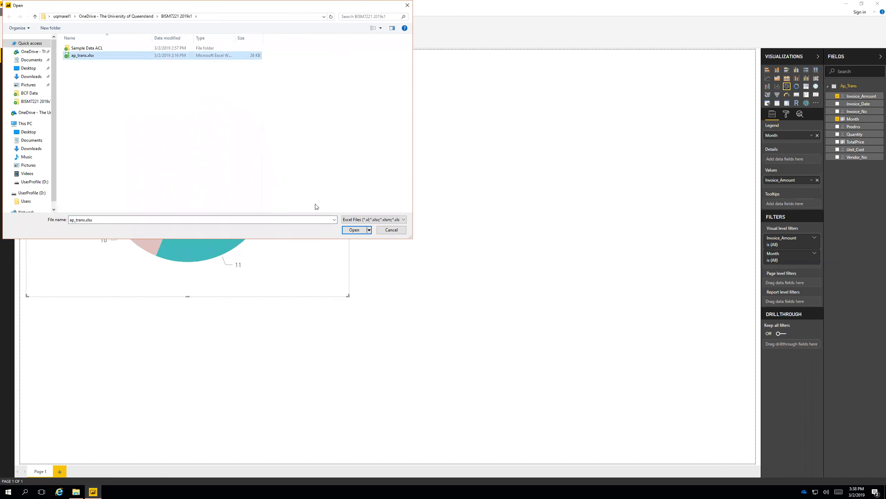
click(356, 234)
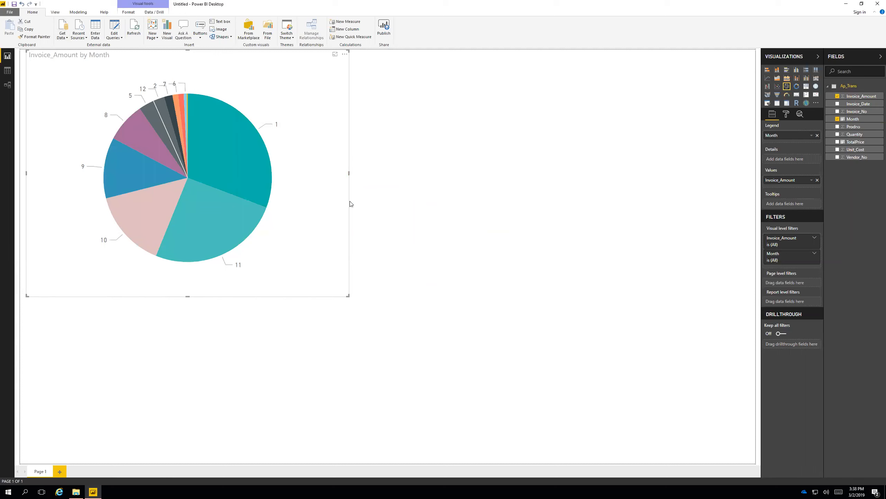
click(312, 187)
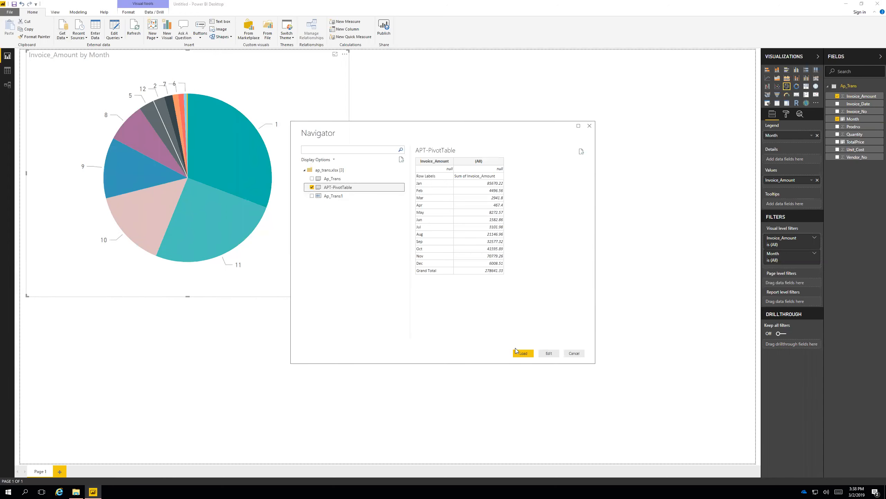
click(522, 354)
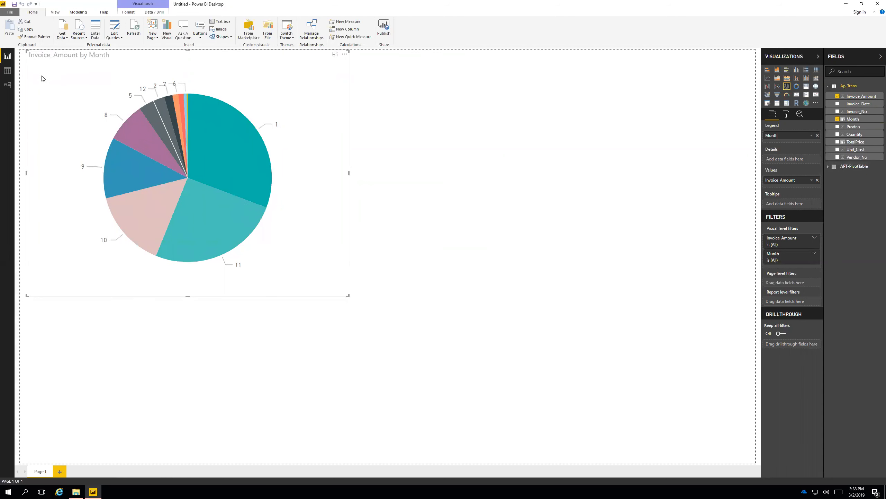
click(7, 71)
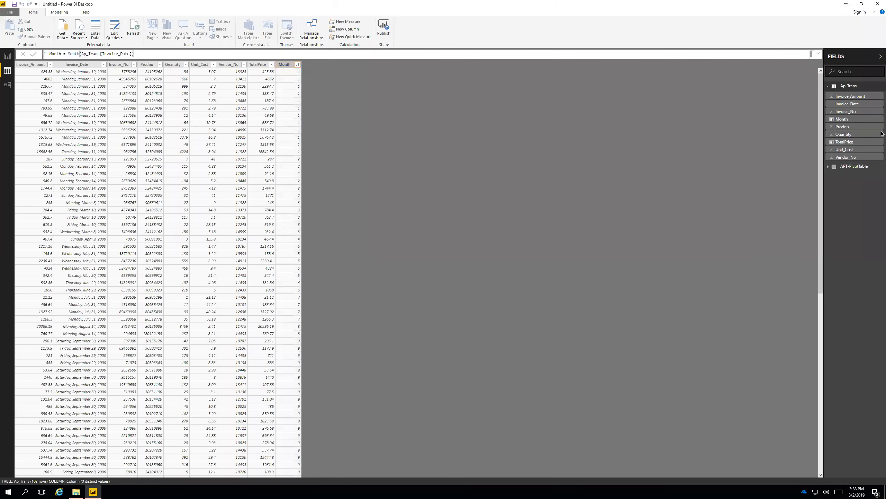
click(854, 167)
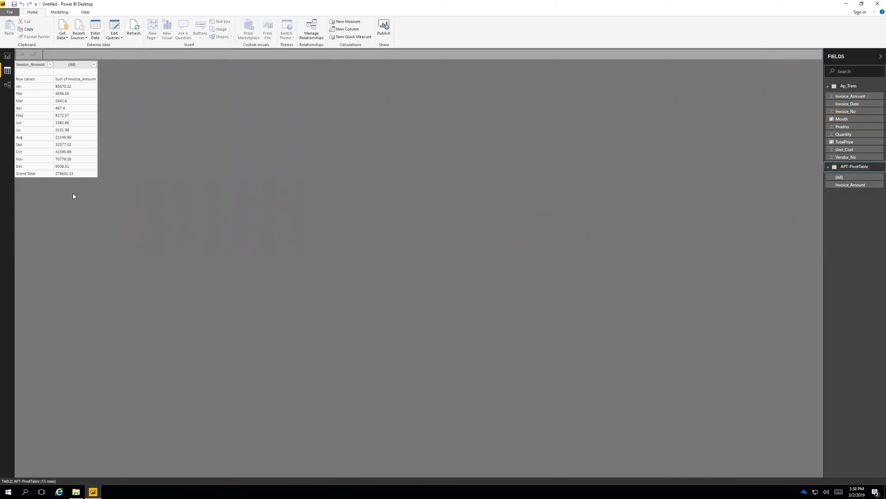
Try to change the data type of the APT-PivotTable's (All) column to Fixed decimal number.
click(71, 66)
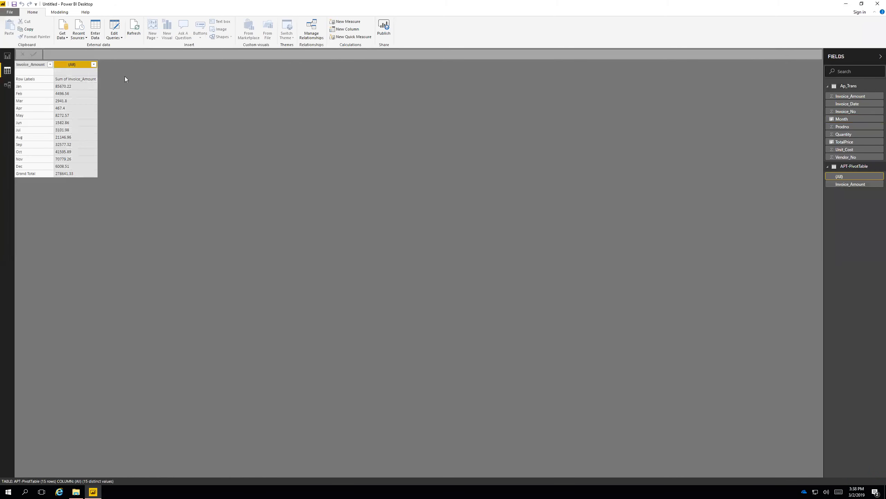
click(58, 12)
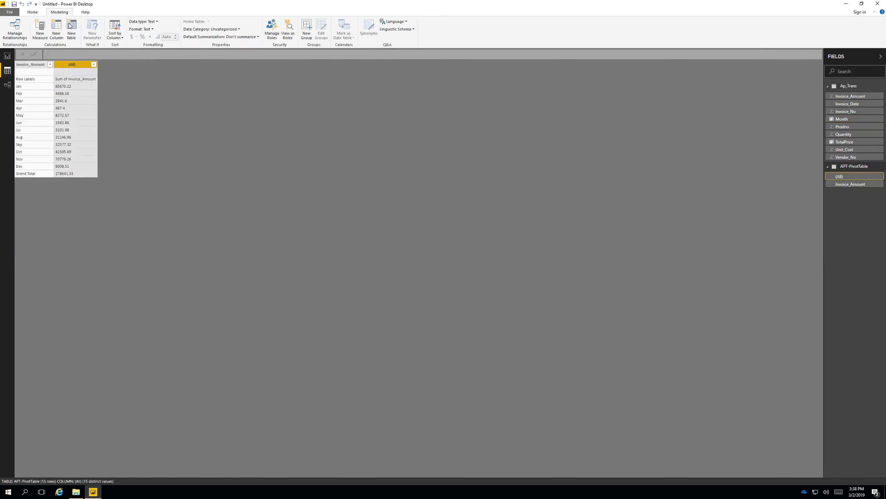
click(154, 23)
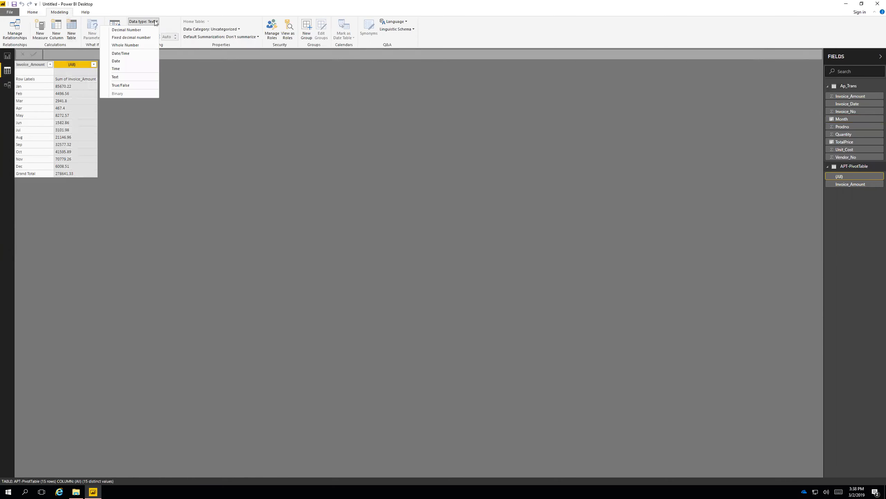
click(137, 38)
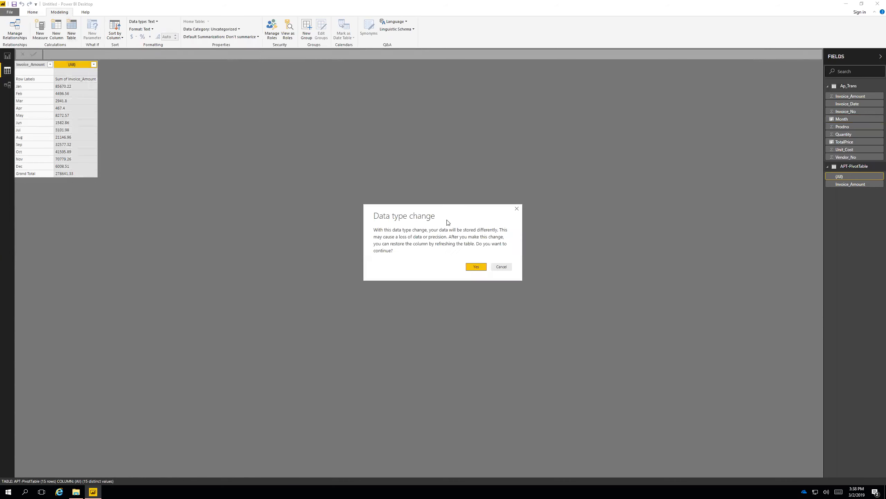
click(477, 266)
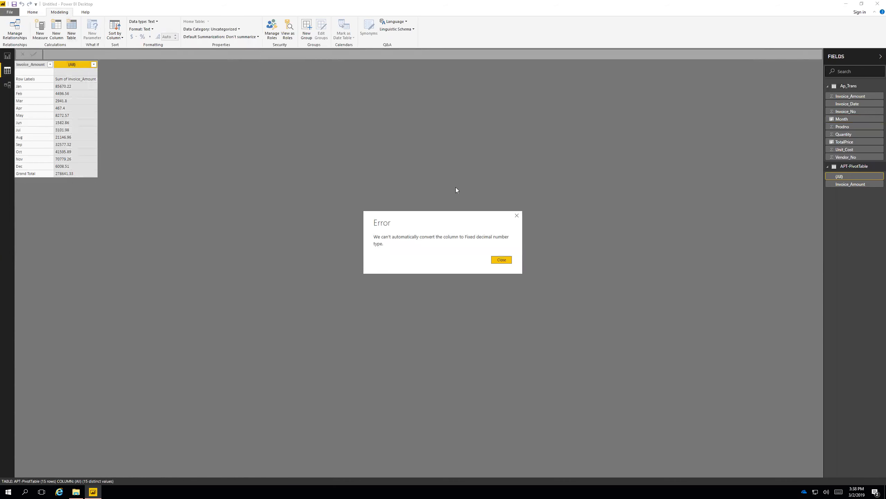
click(501, 259)
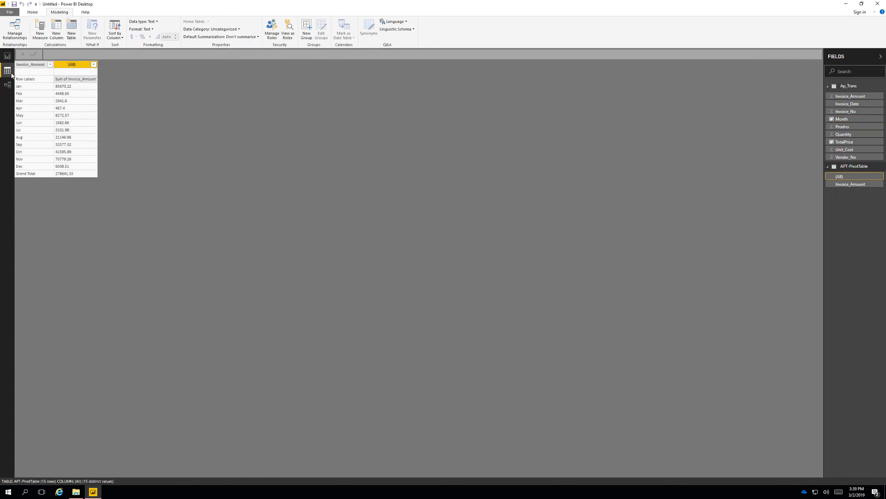
Format the Invoice_Amount column of the Ap_Trans table as Currency general.
click(840, 86)
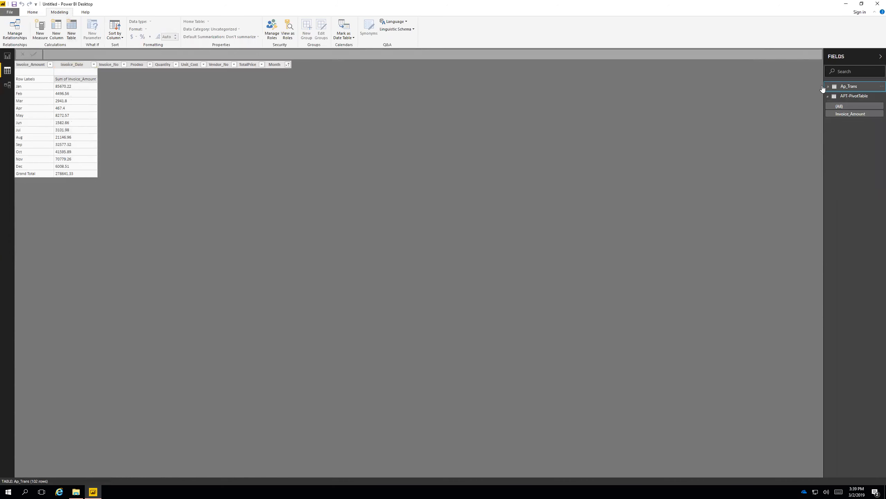
click(258, 64)
click(41, 67)
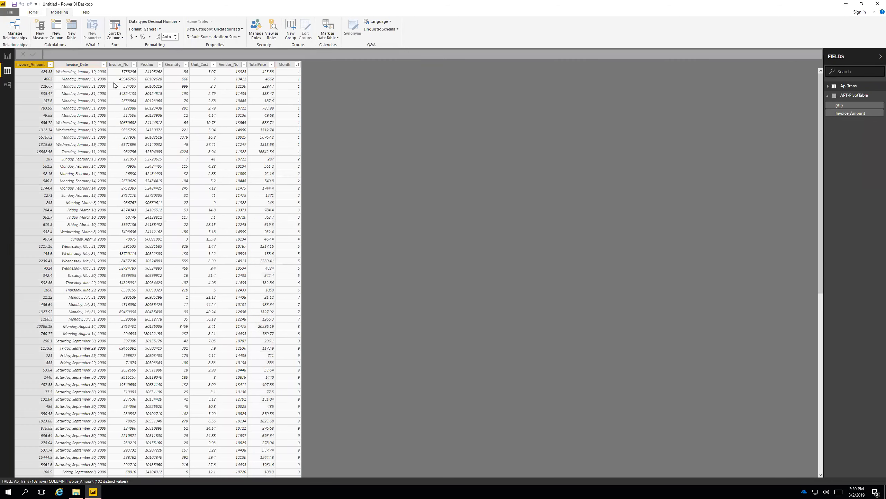
click(172, 22)
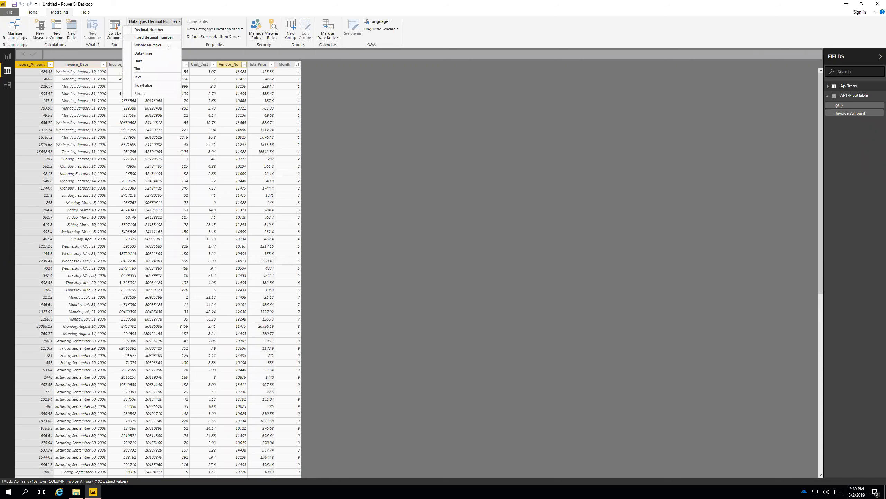
click(220, 51)
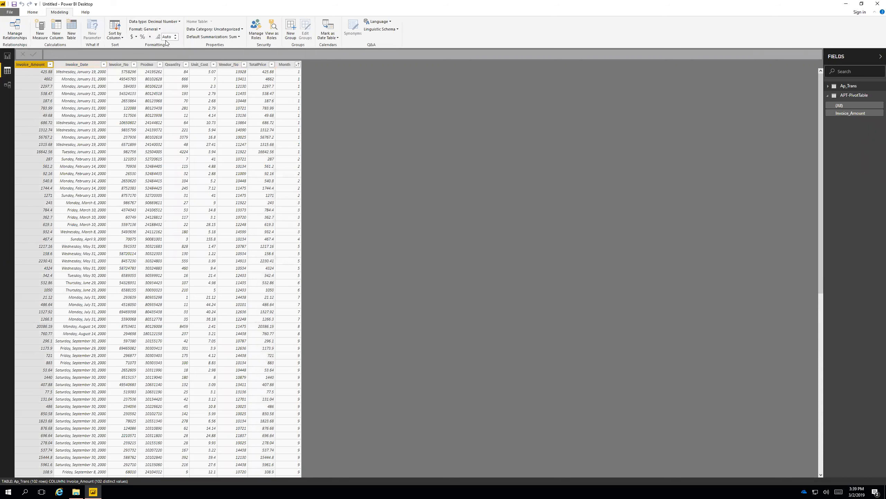
click(133, 38)
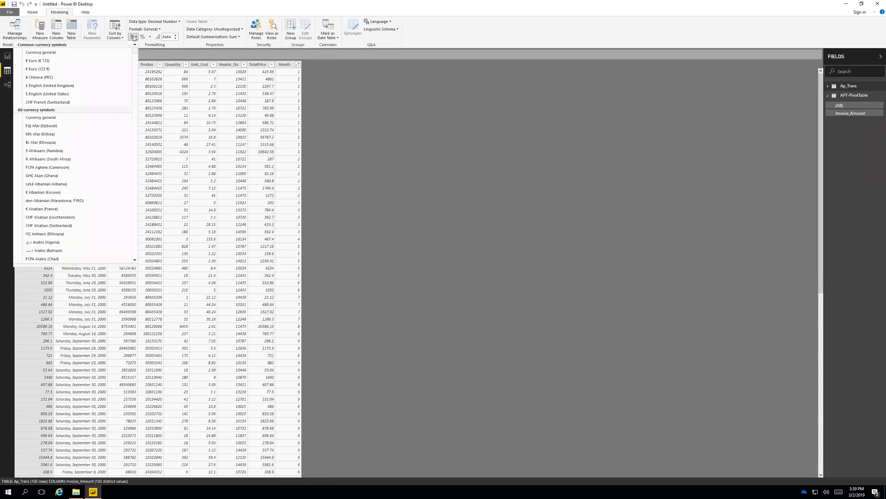
click(41, 118)
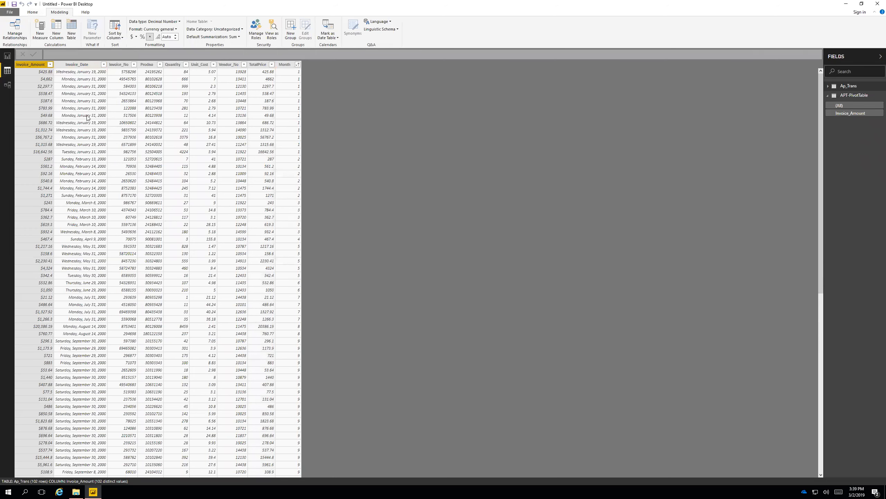
Return to the report page and inspect the pie chart's month 1 slice by highlighting it and clearing the highlight.
click(7, 56)
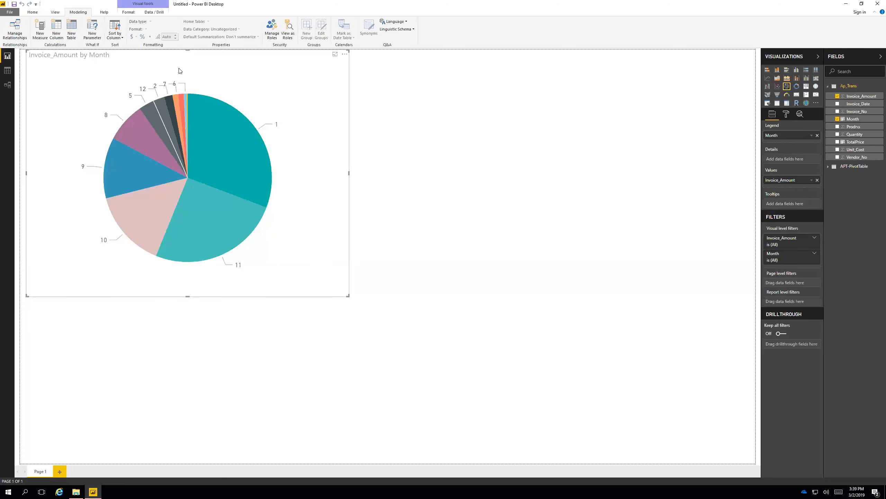
click(259, 170)
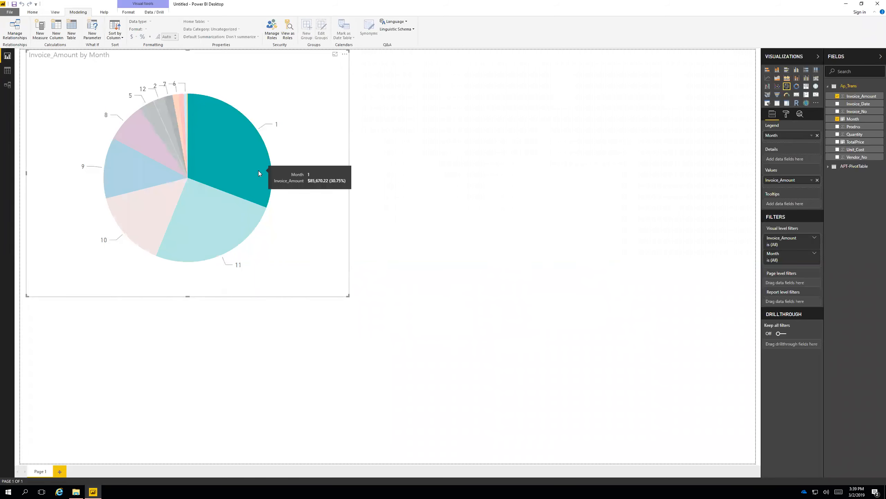
click(247, 156)
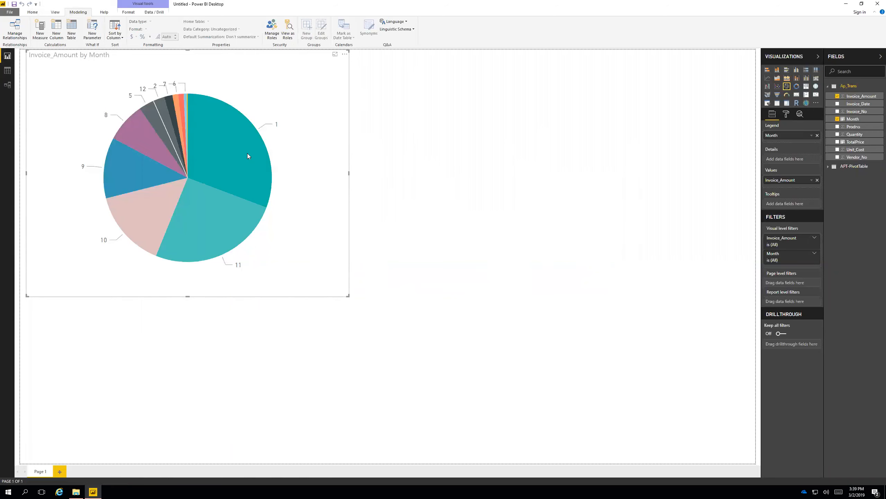
mouse_move(241, 155)
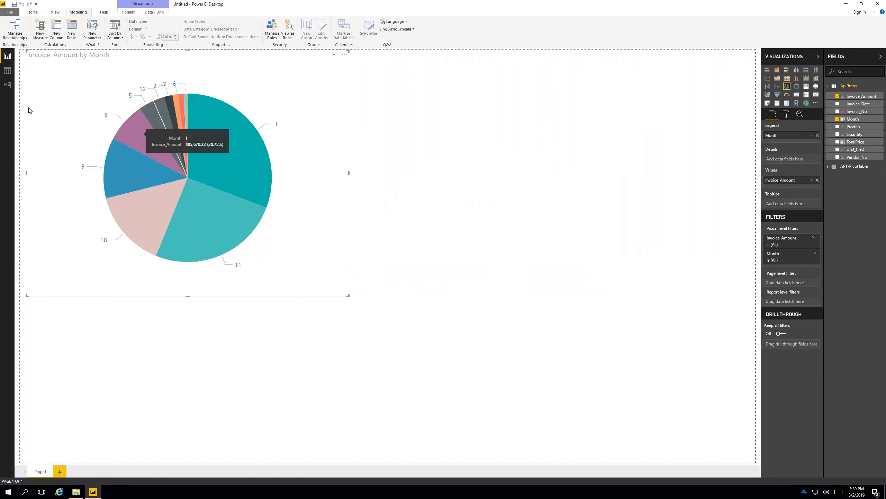
Return to Data view and review the currency symbol options for the Ap_Trans table's Invoice_Amount column without changing the format.
click(8, 71)
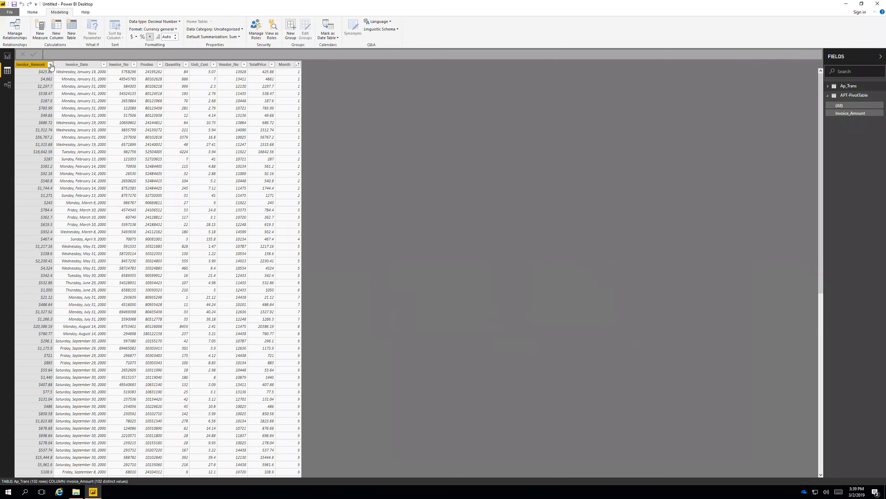
click(32, 13)
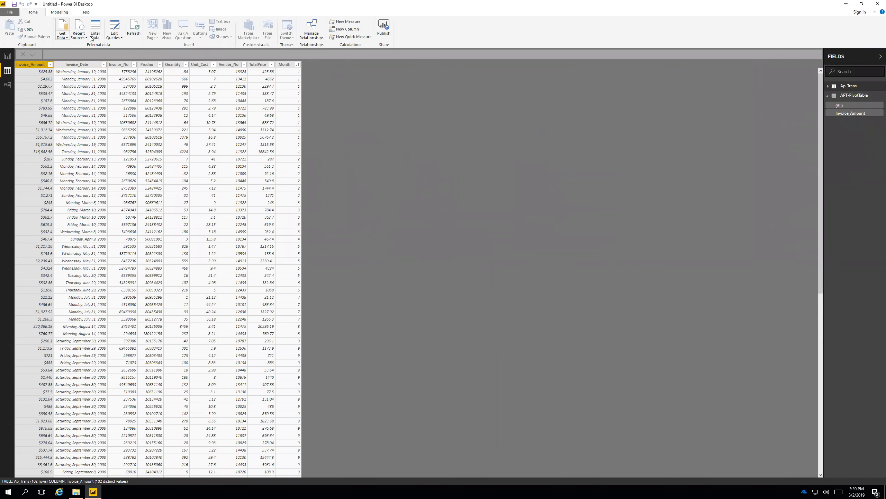
click(67, 13)
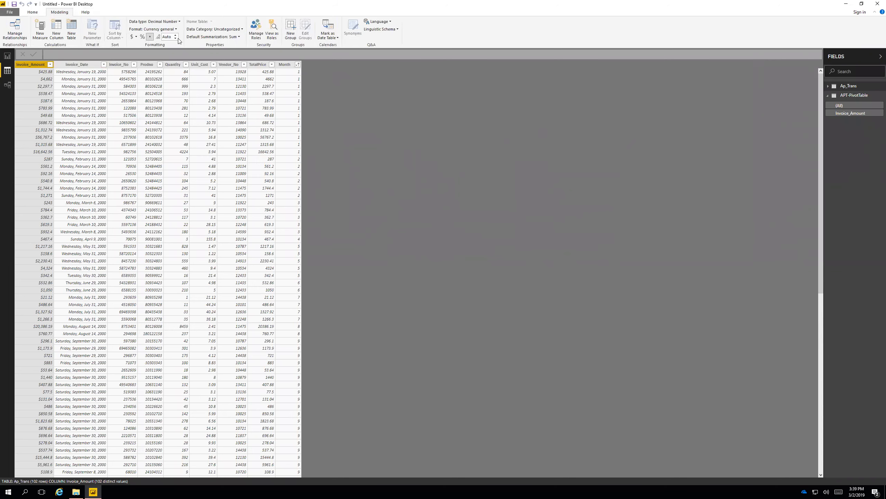
click(136, 37)
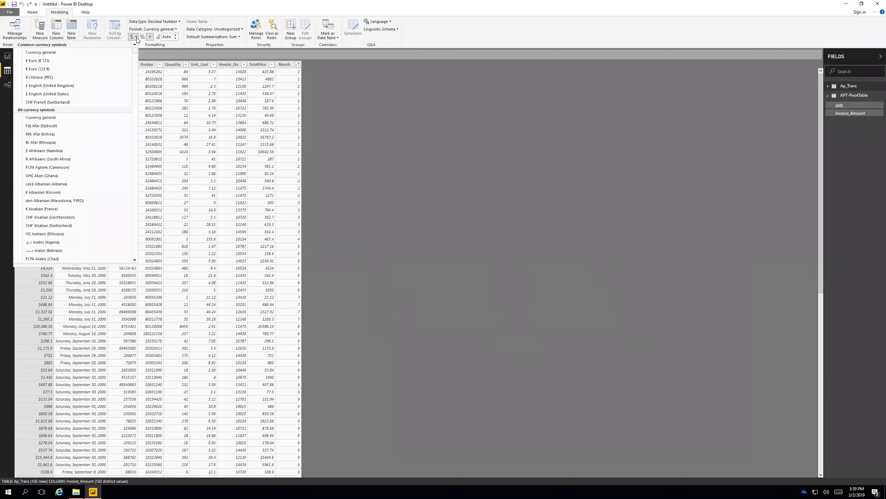
click(136, 38)
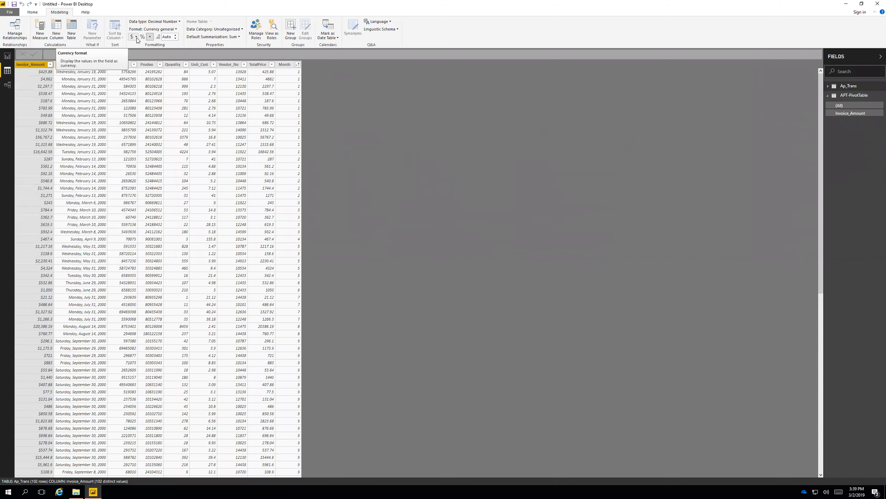
Sort the report's Invoice_Amount by Month pie chart by Month in ascending order.
click(7, 56)
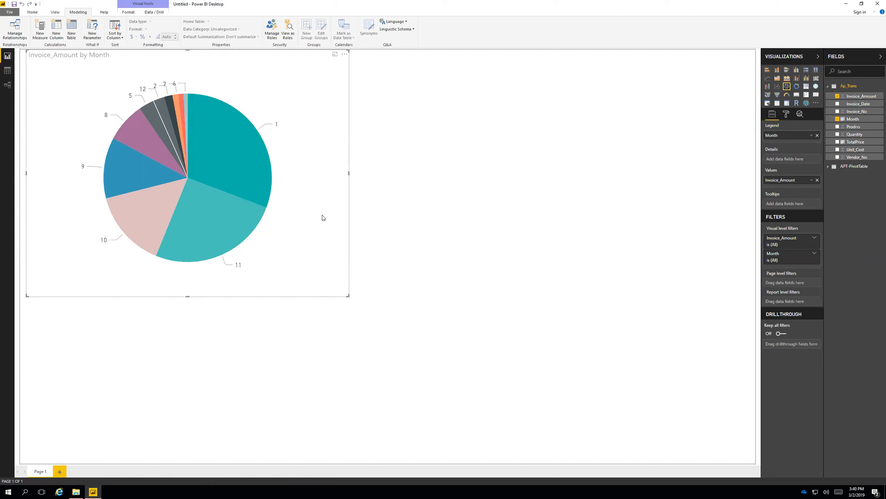
click(344, 54)
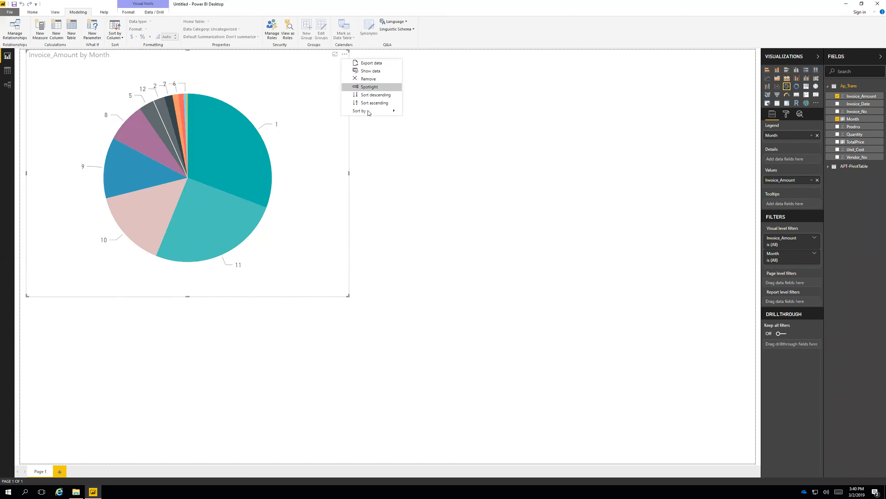
mouse_move(374, 110)
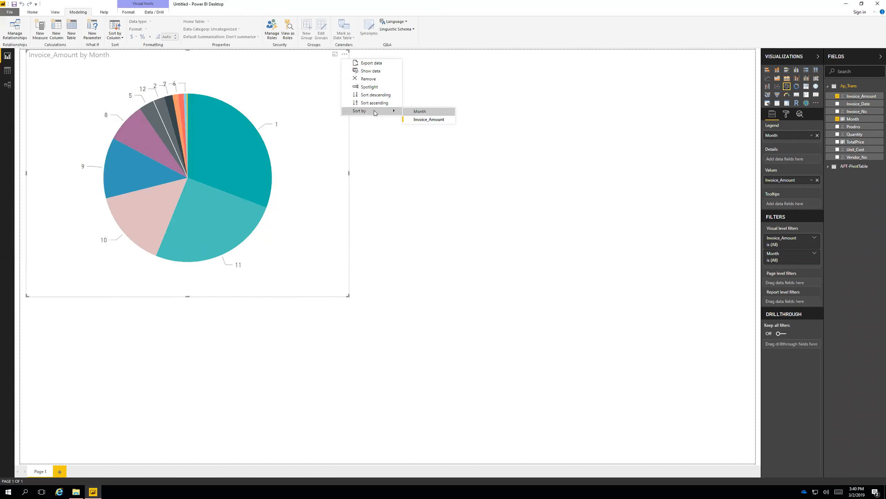
click(424, 112)
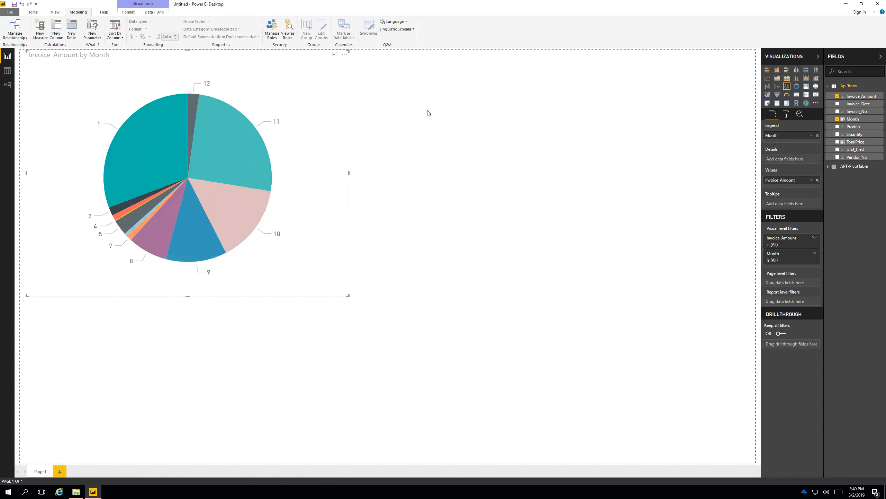
click(345, 54)
click(374, 103)
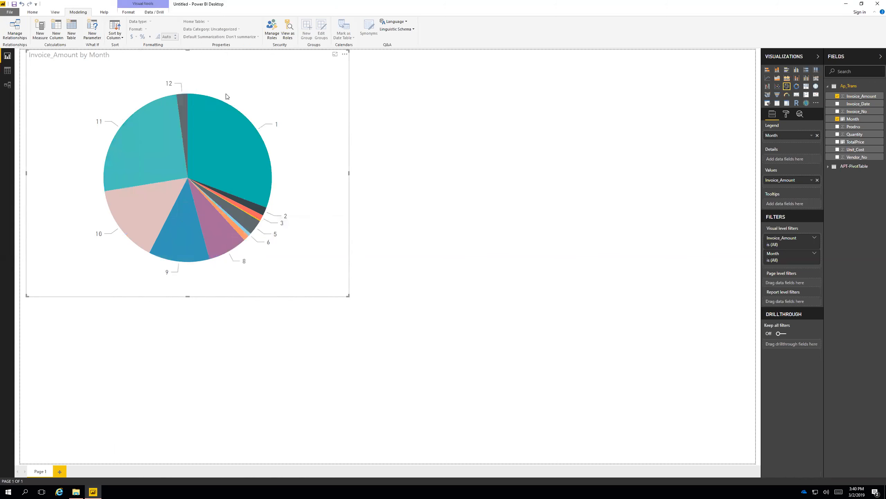
Inspect the pie chart's month 1 slice and display the APT-PivotTable rows in Data view to compare the monthly amounts.
mouse_move(176, 102)
click(237, 150)
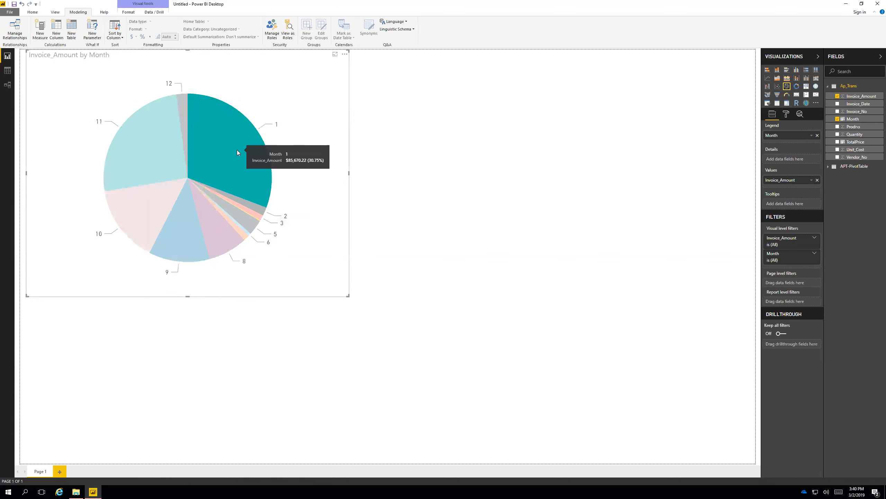
click(229, 149)
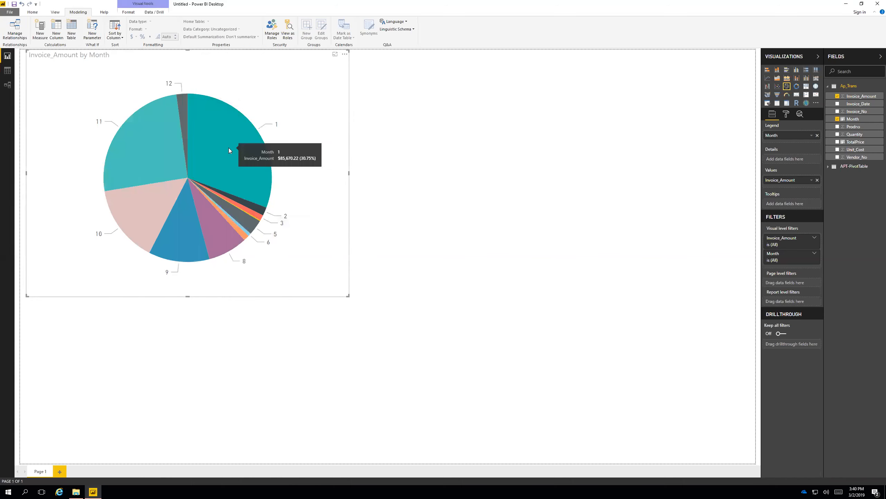
click(7, 70)
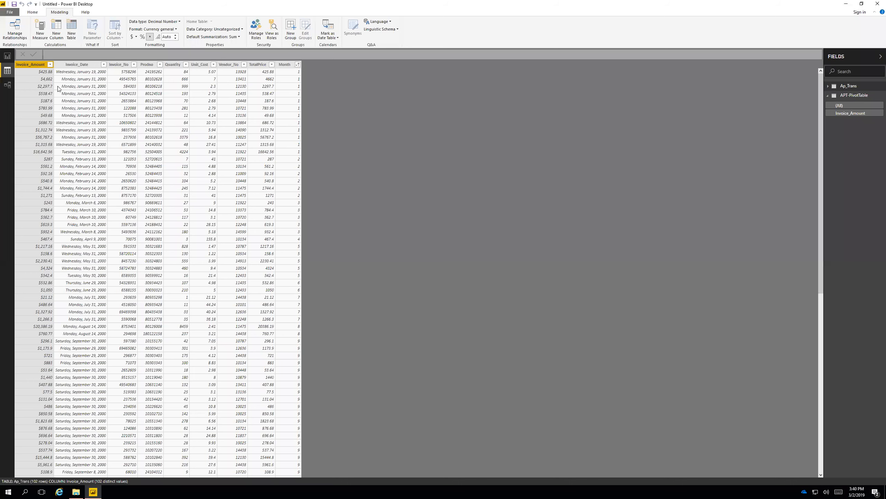
click(849, 97)
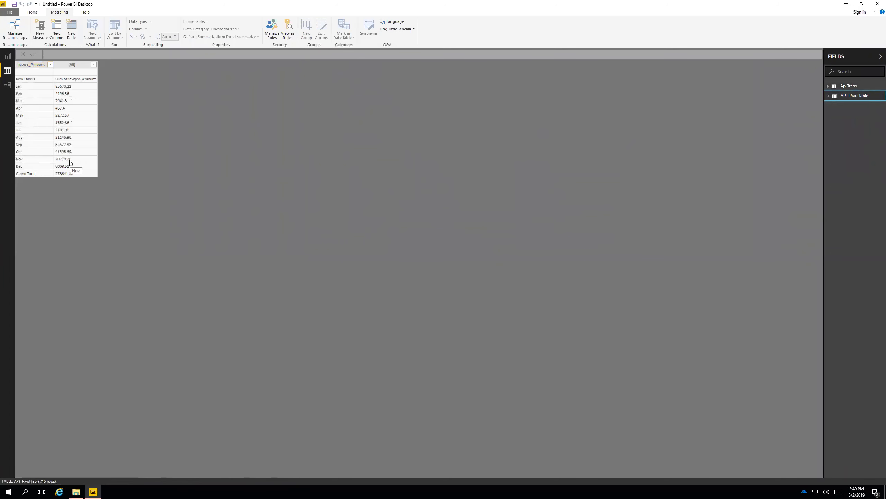
Return to the report page and highlight the pie chart's month 11 slice to check its Invoice_Amount.
click(7, 56)
click(161, 158)
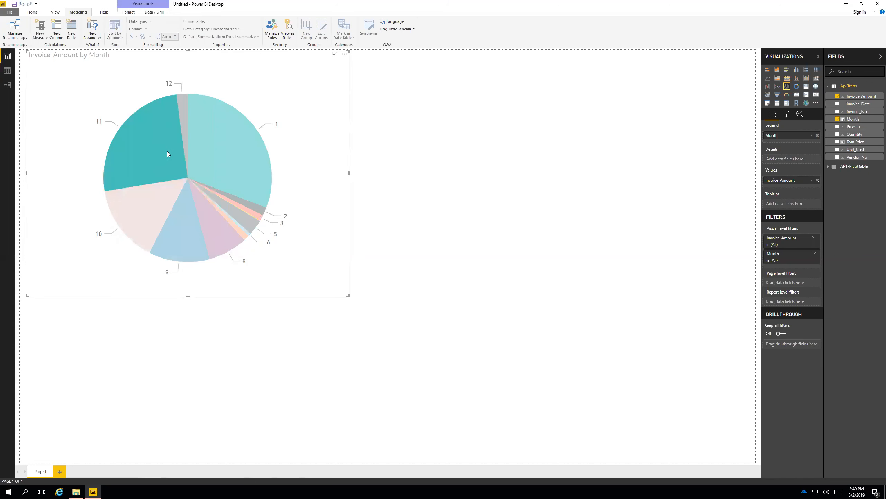
mouse_move(151, 150)
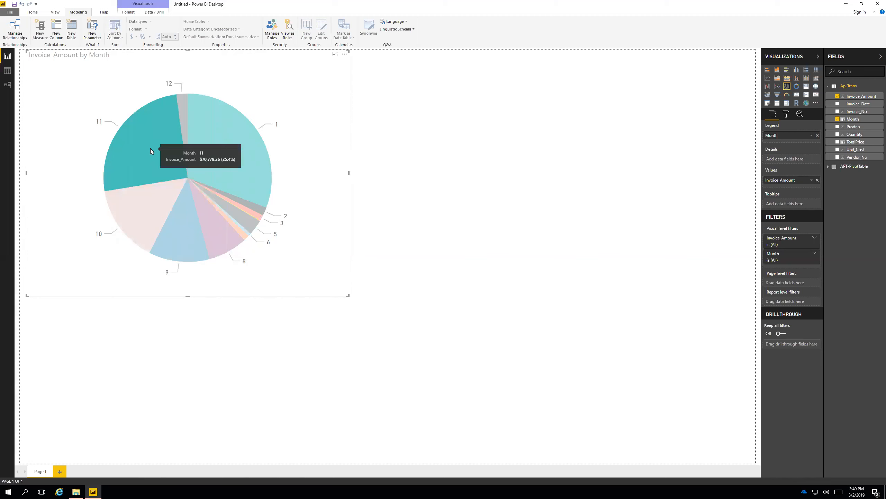